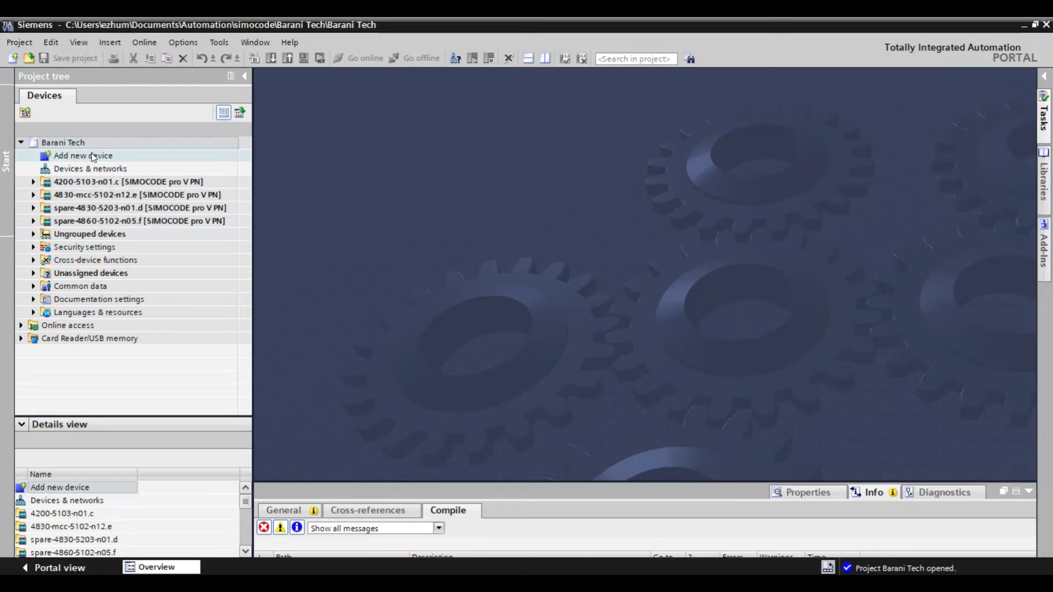
Step: Add a new SIMOCODE pro V PN basic unit, article 3UF7 011-1A*00-0, version V2.1, with the device wizard enabled
{"action": "left_click", "coordinate": [93, 156]}
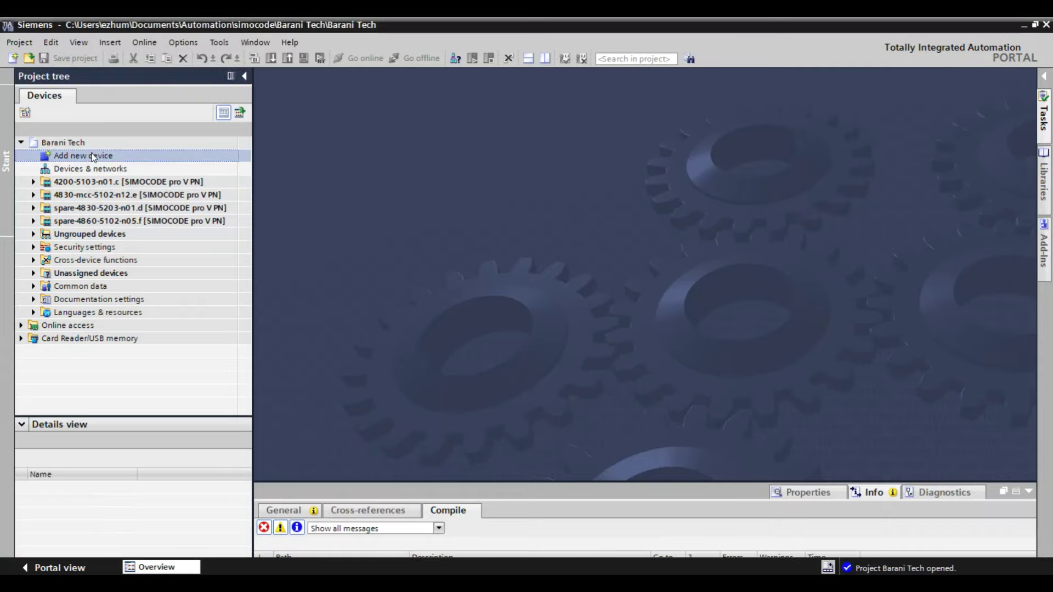
{"action": "double_click", "coordinate": [92, 156]}
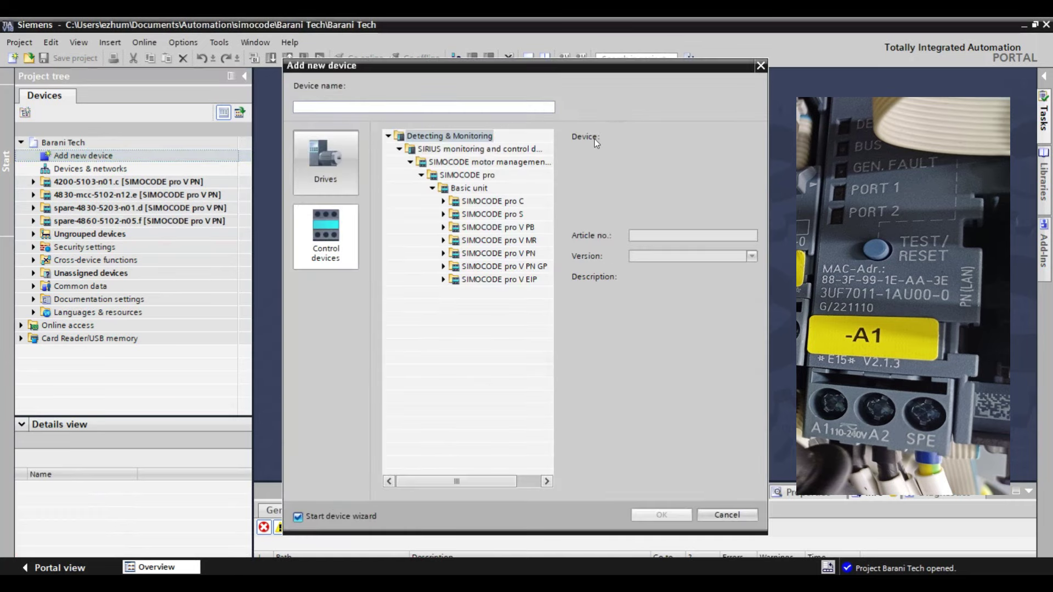
{"action": "double_click", "coordinate": [519, 254]}
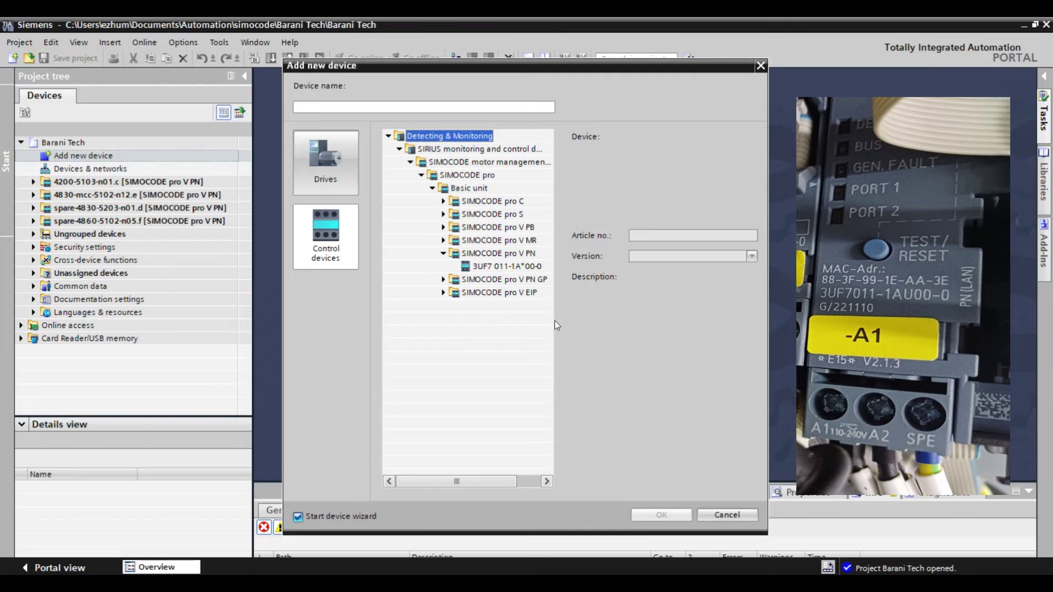
{"action": "left_click", "coordinate": [525, 266]}
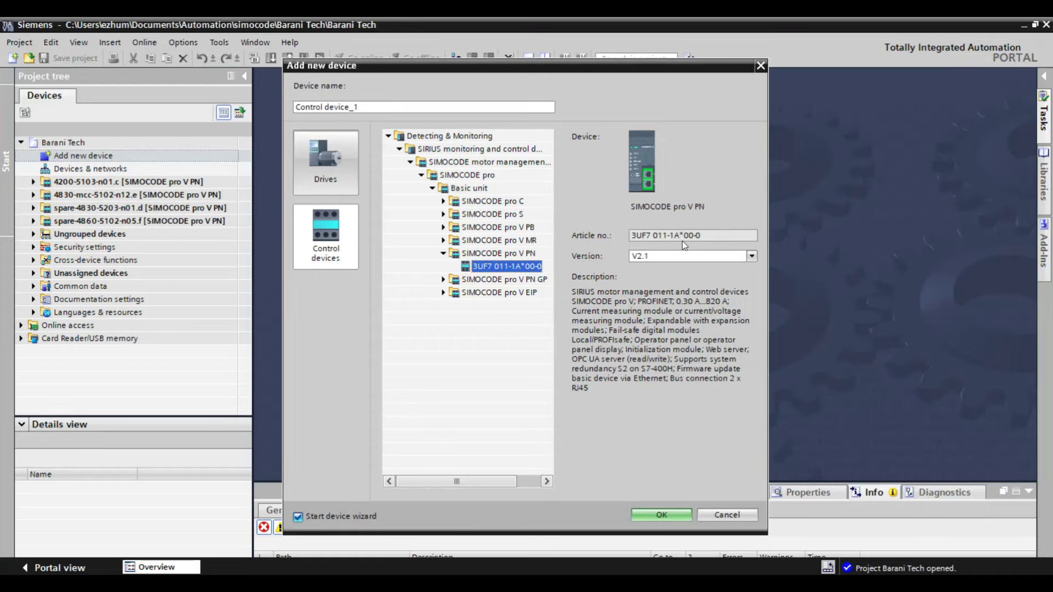
{"action": "left_click", "coordinate": [646, 514]}
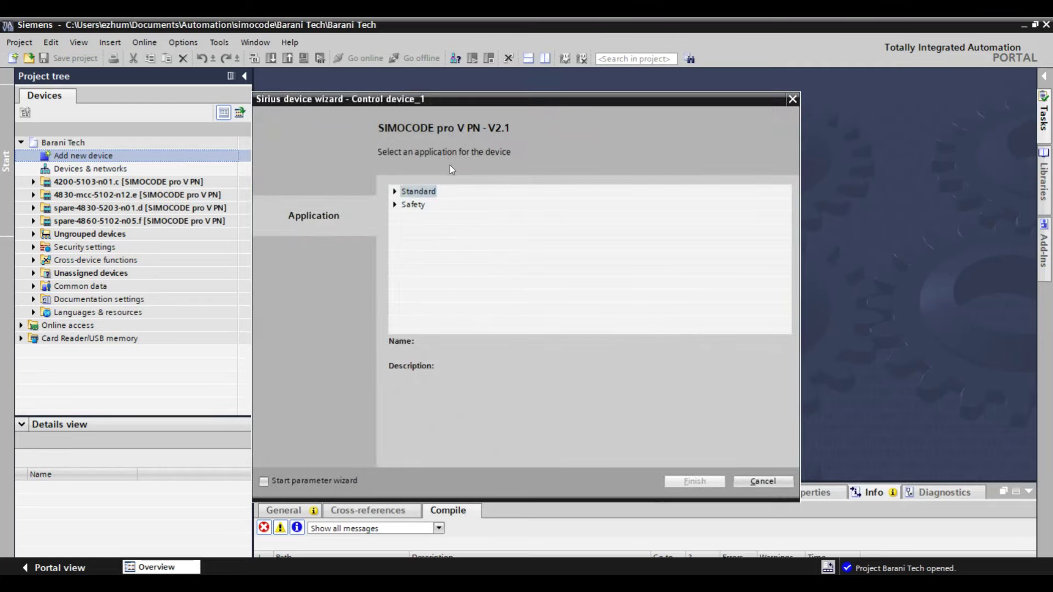
Step: Choose the standard Direct starter application for the new device and finish the Sirius device wizard
{"action": "left_click", "coordinate": [397, 192]}
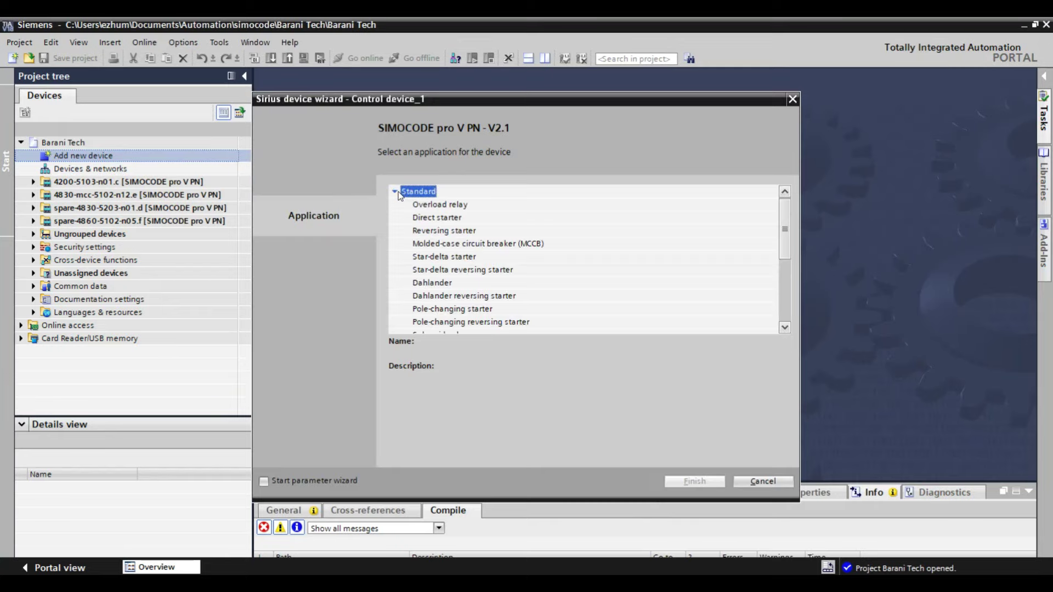
{"action": "left_click", "coordinate": [433, 206]}
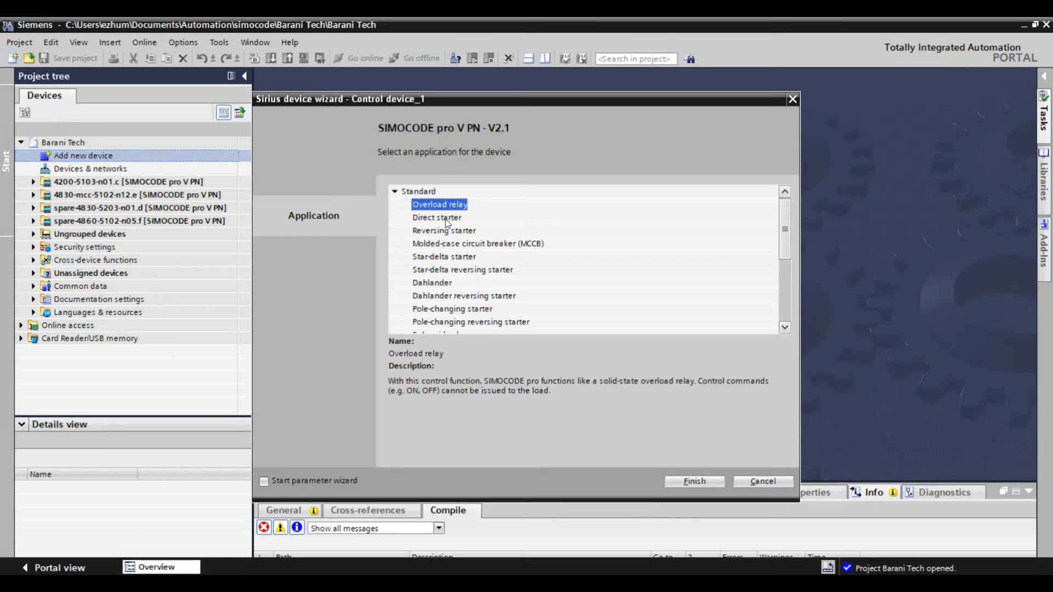
{"action": "left_click", "coordinate": [445, 219]}
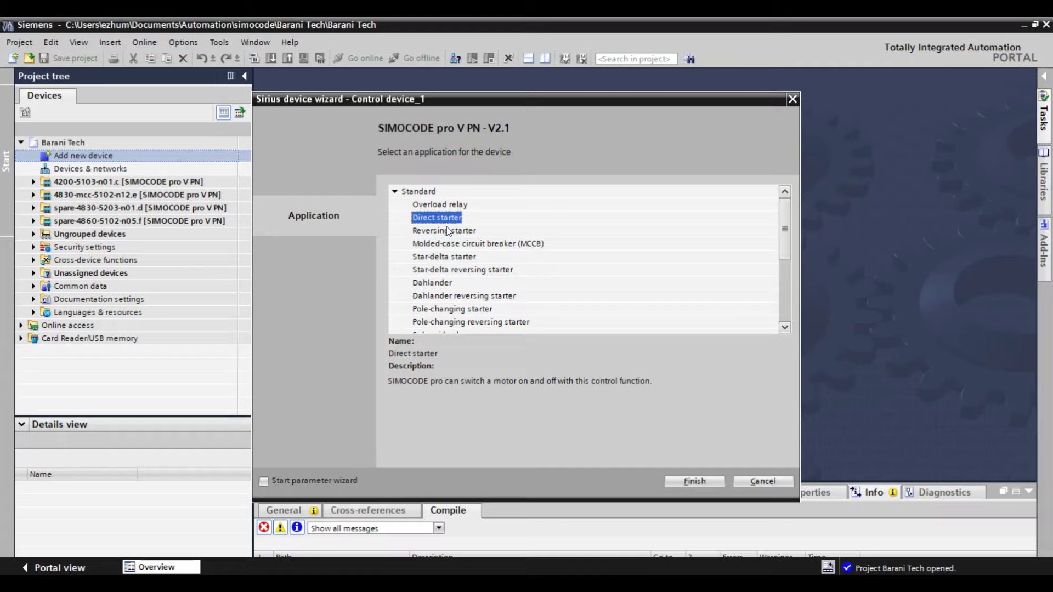
{"action": "left_click", "coordinate": [447, 227]}
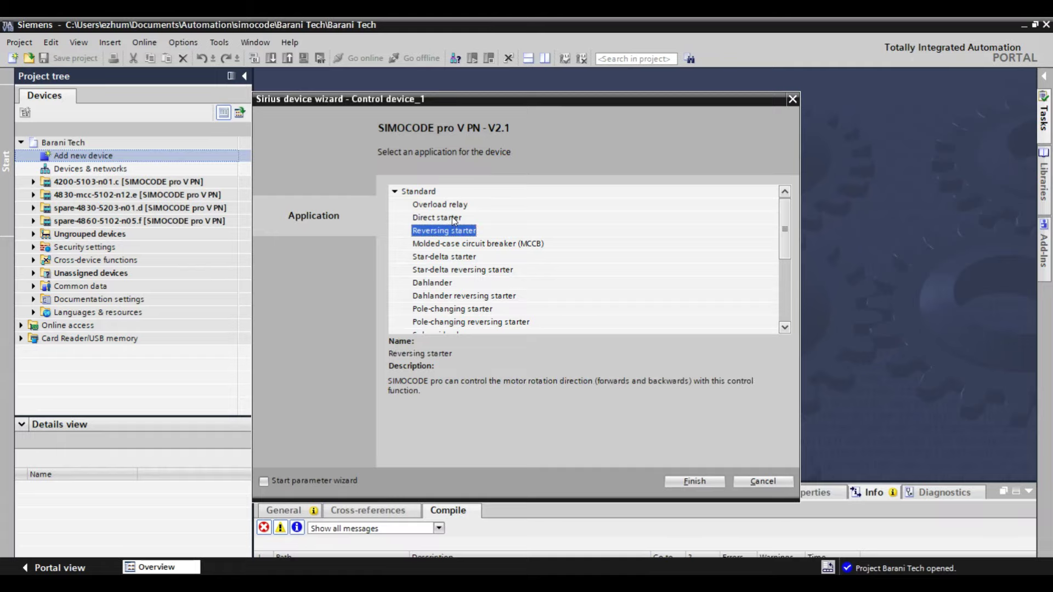
{"action": "left_click", "coordinate": [453, 219]}
{"action": "left_click", "coordinate": [693, 481]}
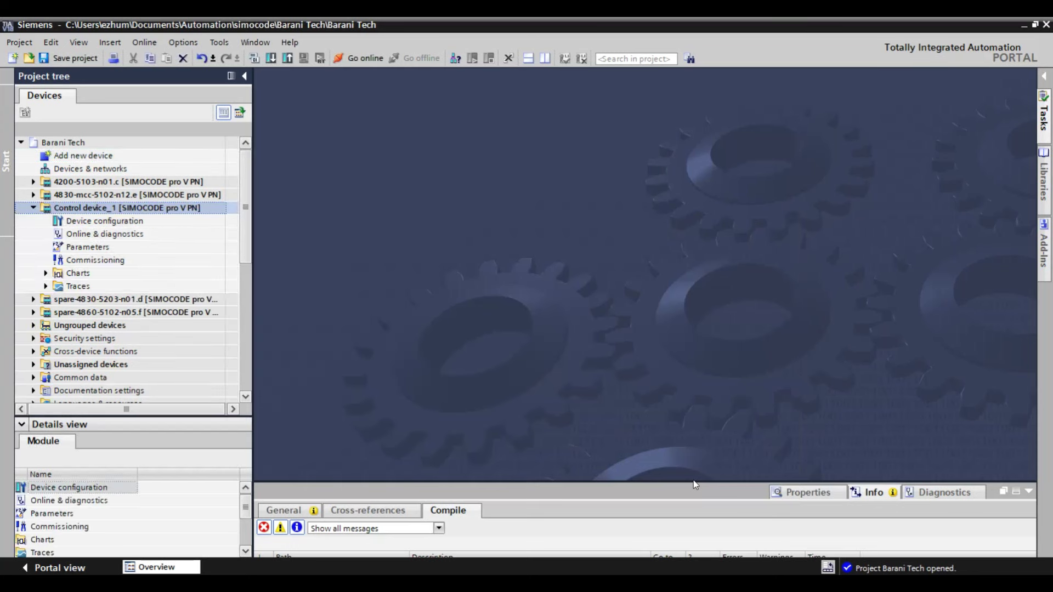
Step: Open the device configuration of Control device_1 and select the current measuring module beside the basic unit
{"action": "left_click", "coordinate": [108, 223]}
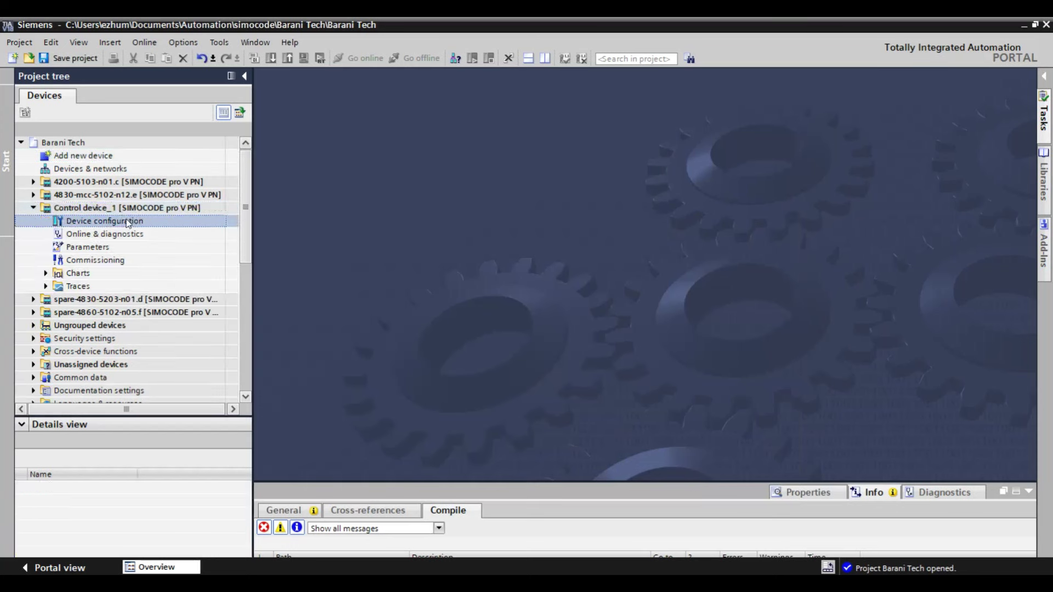
{"action": "double_click", "coordinate": [127, 222]}
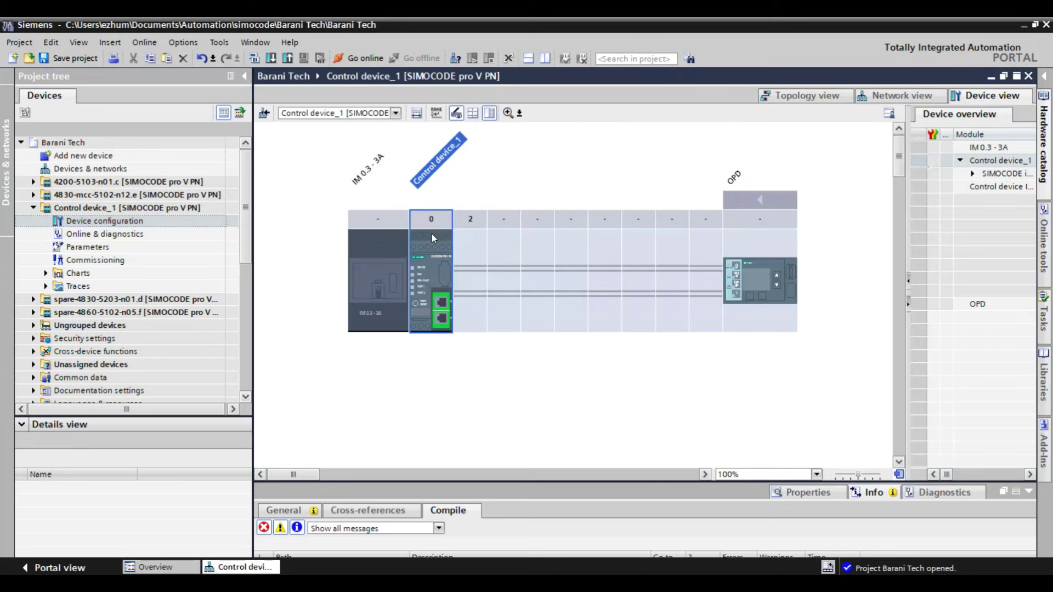
{"action": "left_click", "coordinate": [392, 240]}
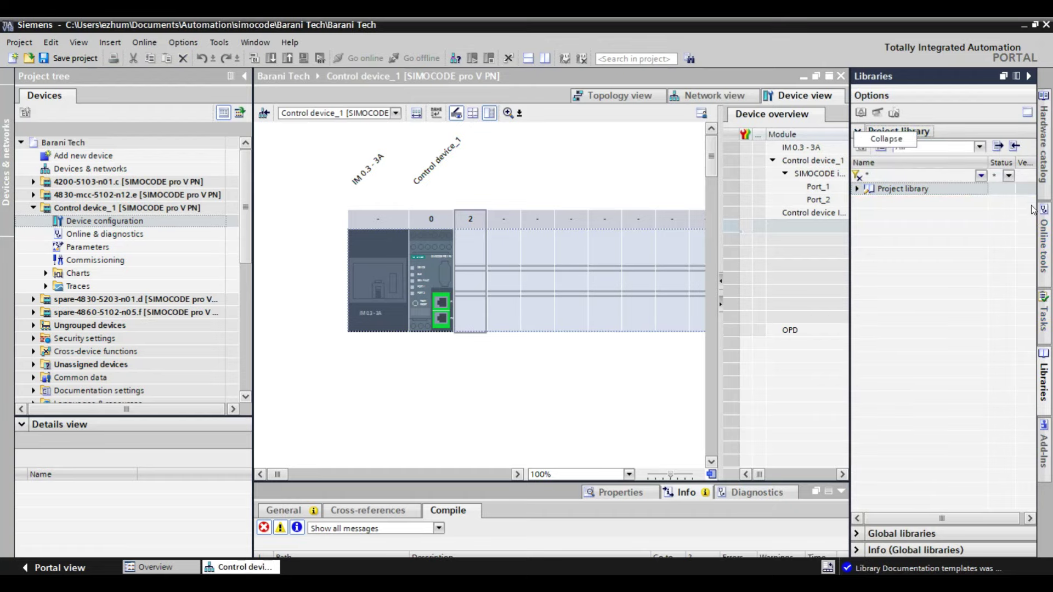
Step: Compare the EM article number with the hardware photo and add the 3UF7 510-1AA00-0 module from the hardware catalog to slot 2
{"action": "left_click", "coordinate": [1043, 169]}
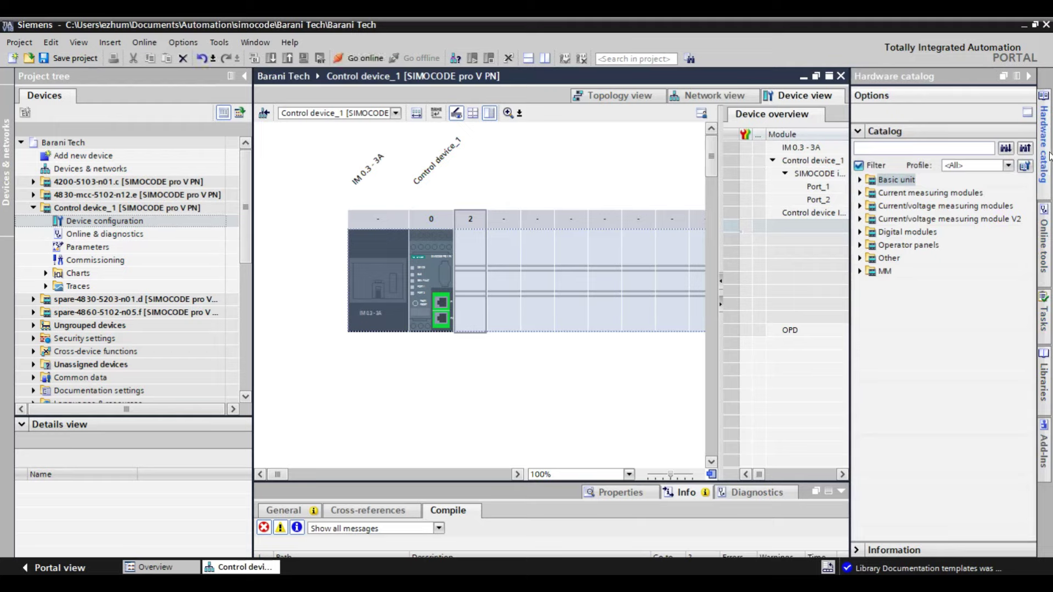
{"action": "left_click", "coordinate": [859, 272]}
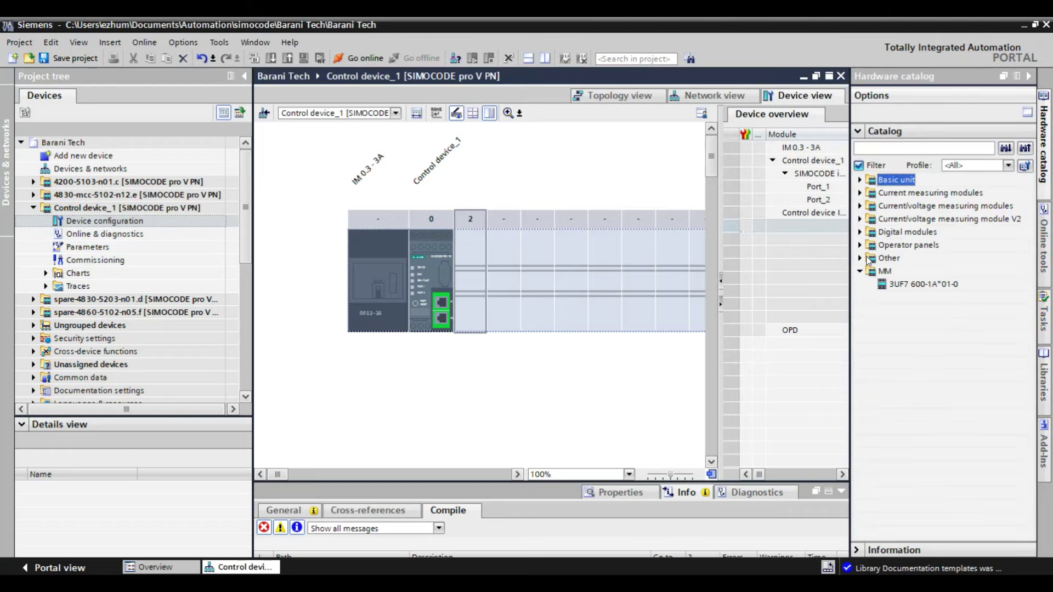
{"action": "left_click", "coordinate": [859, 257]}
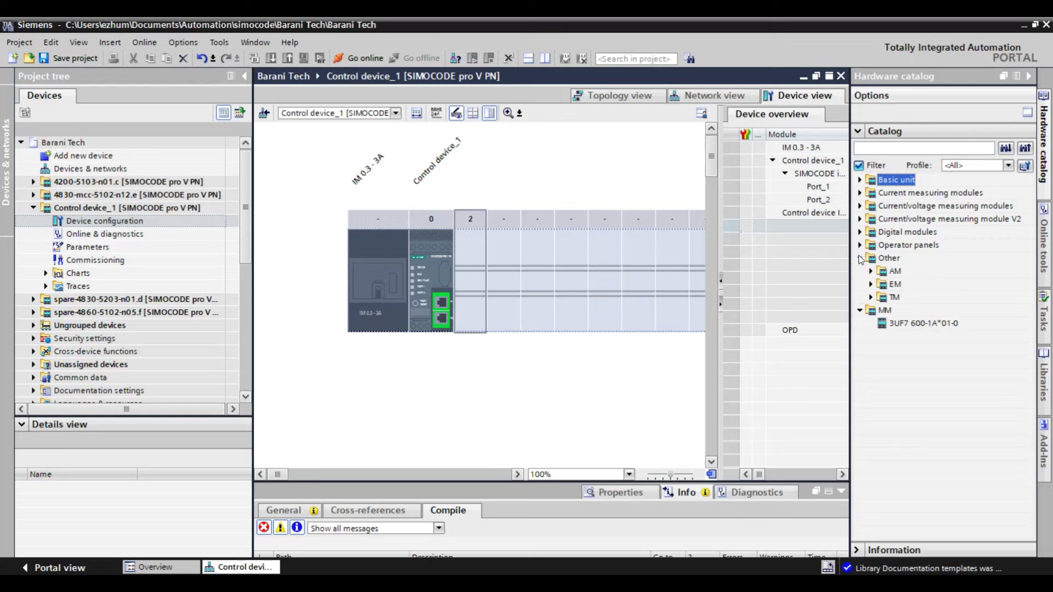
{"action": "left_click", "coordinate": [878, 287]}
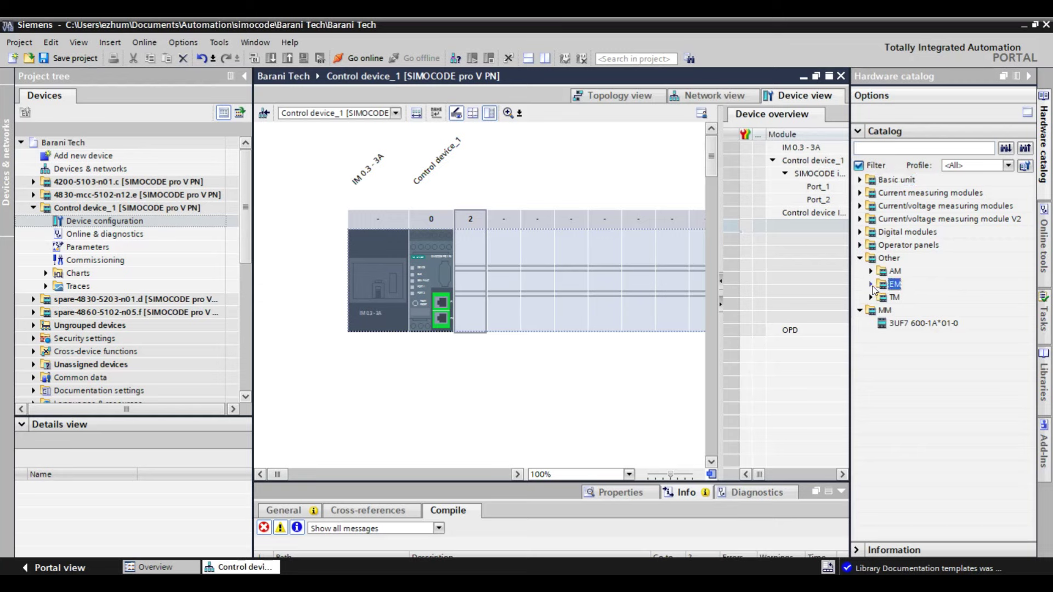
{"action": "left_click", "coordinate": [871, 285]}
{"action": "key", "text": "alt+Tab"}
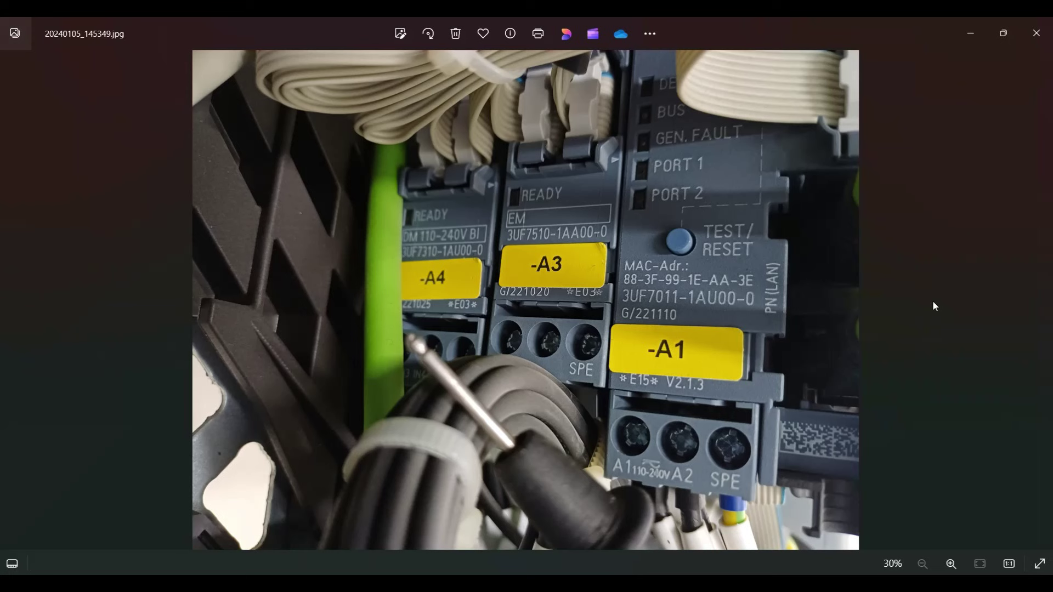
{"action": "key", "text": "alt+Tab"}
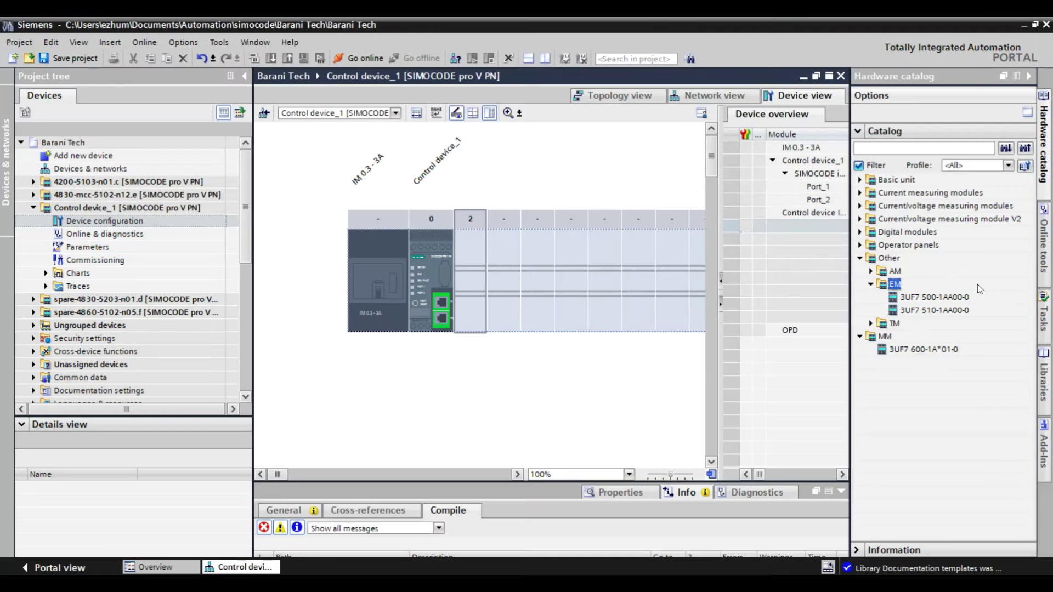
{"action": "key", "text": "alt+Tab"}
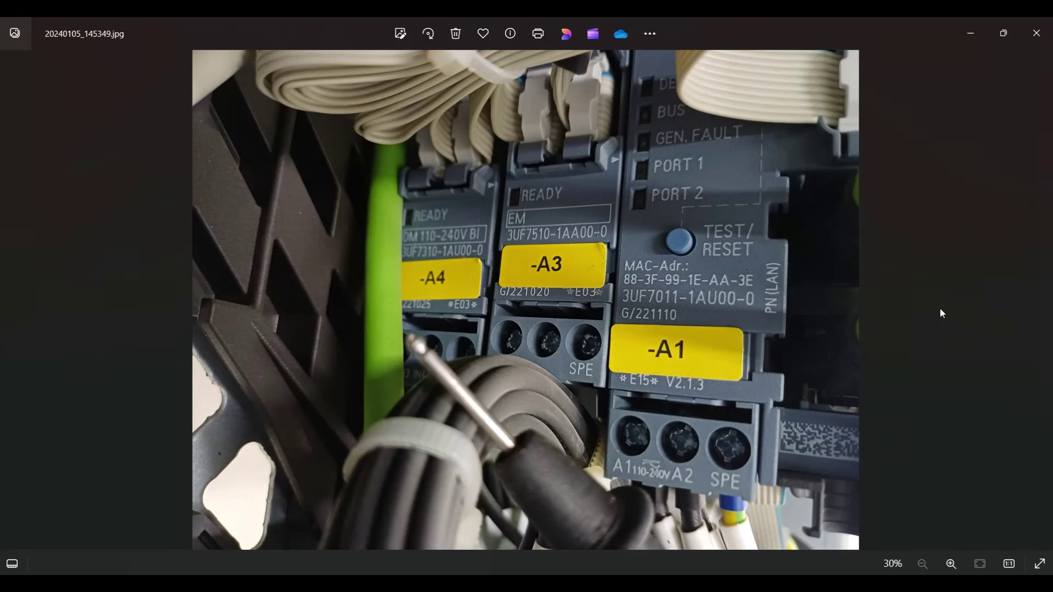
{"action": "key", "text": "alt+Tab"}
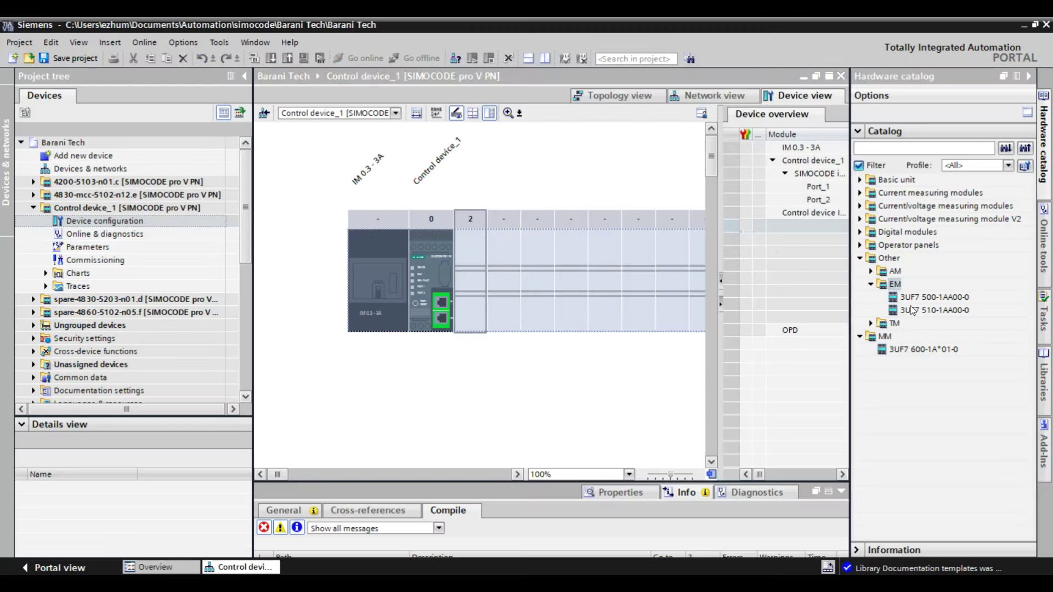
{"action": "left_click", "coordinate": [928, 311]}
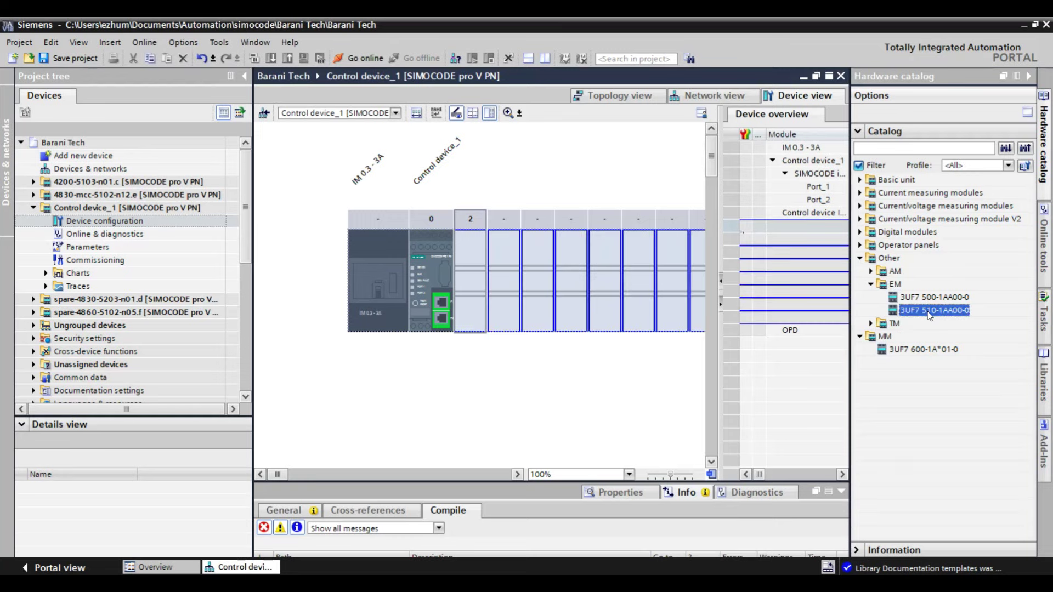
{"action": "left_click_drag", "start_coordinate": [930, 313], "coordinate": [470, 278]}
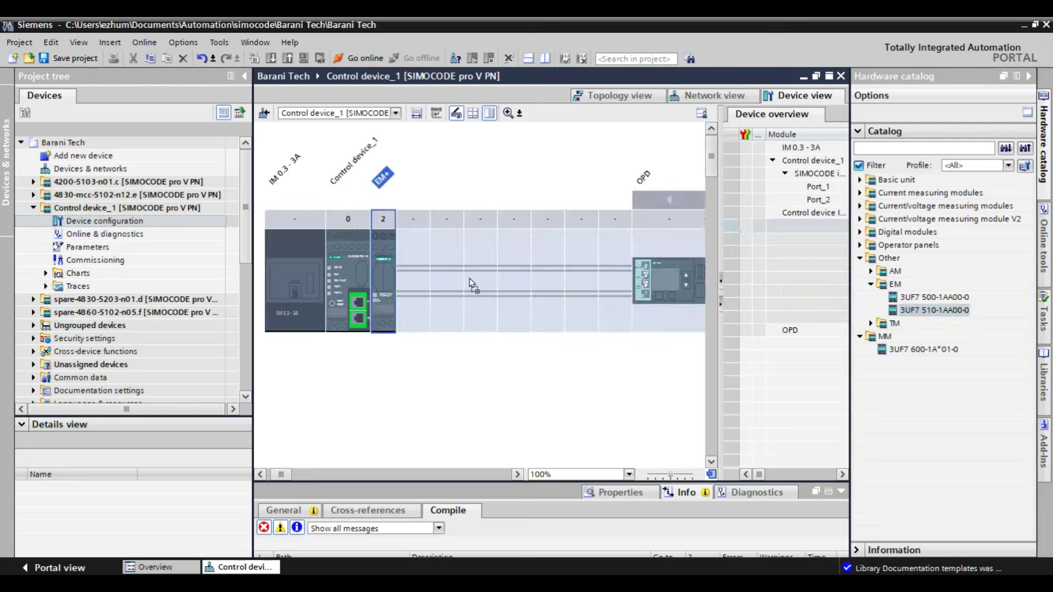
Step: Check the digital module's label in the hardware photo and add the DM bi module 3UF7 310-1A*00-0 to the slot after the EM+ module
{"action": "left_click", "coordinate": [413, 267]}
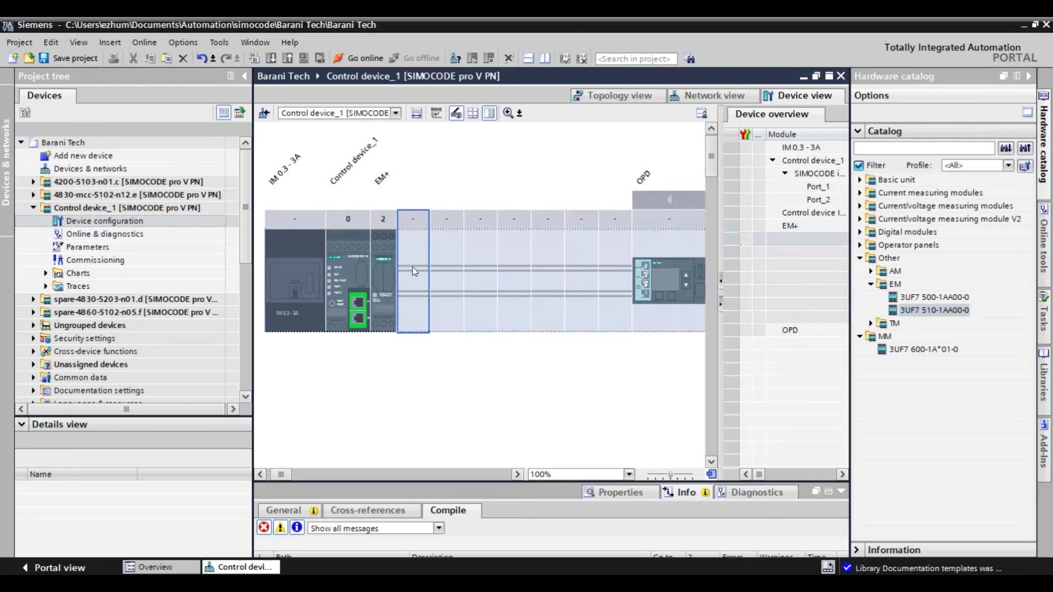
{"action": "key", "text": "alt+Tab"}
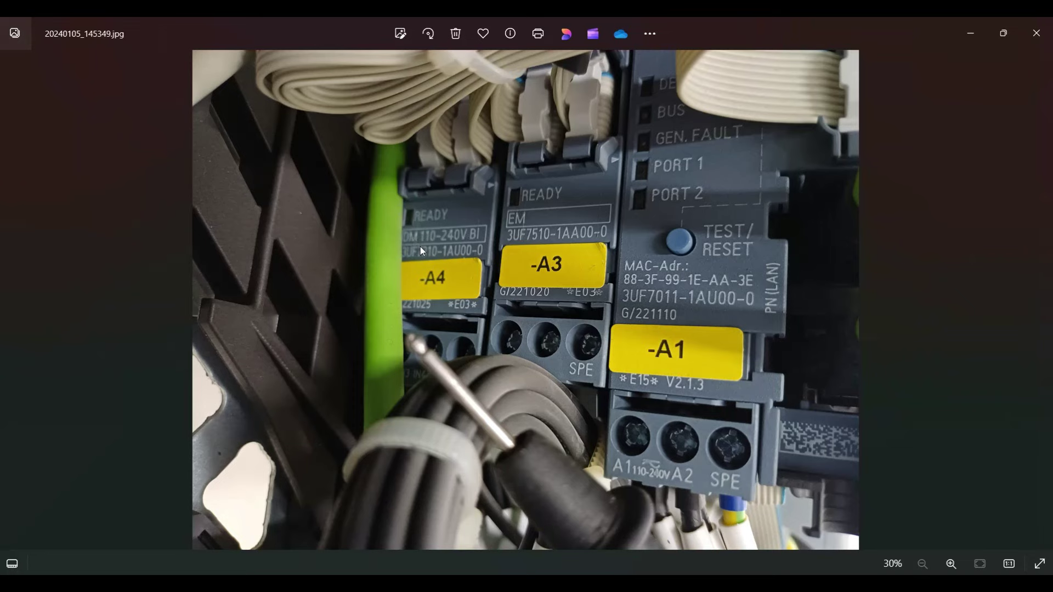
{"action": "key", "text": "alt+Tab"}
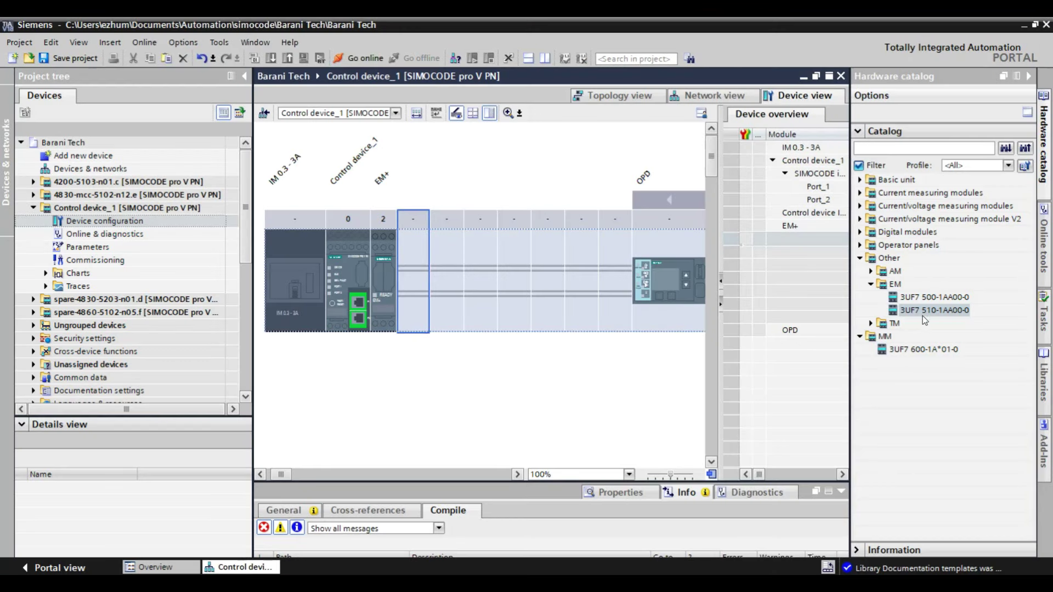
{"action": "left_click", "coordinate": [859, 233]}
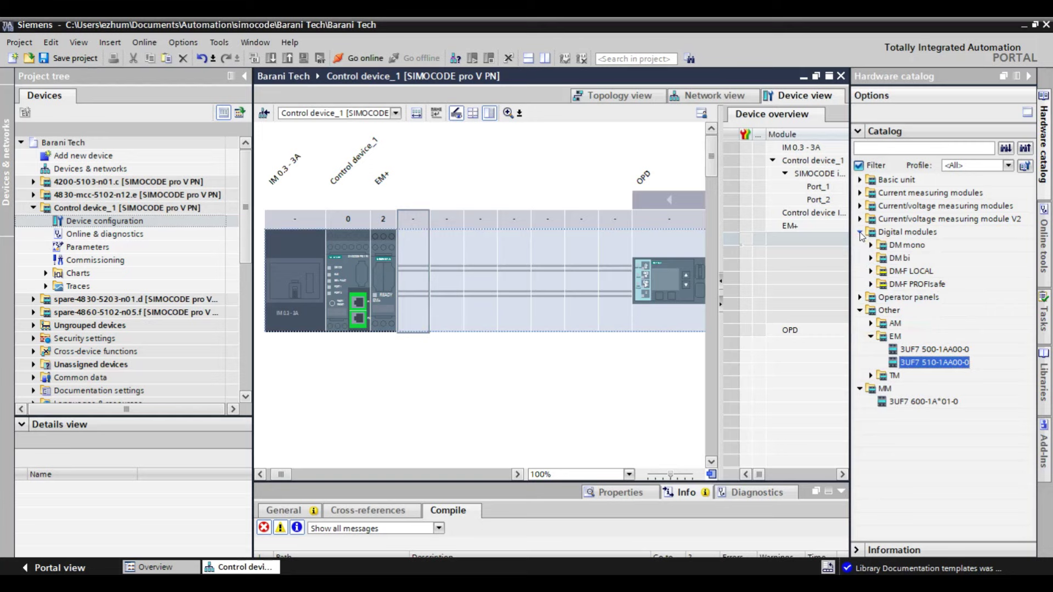
{"action": "key", "text": "alt+Tab"}
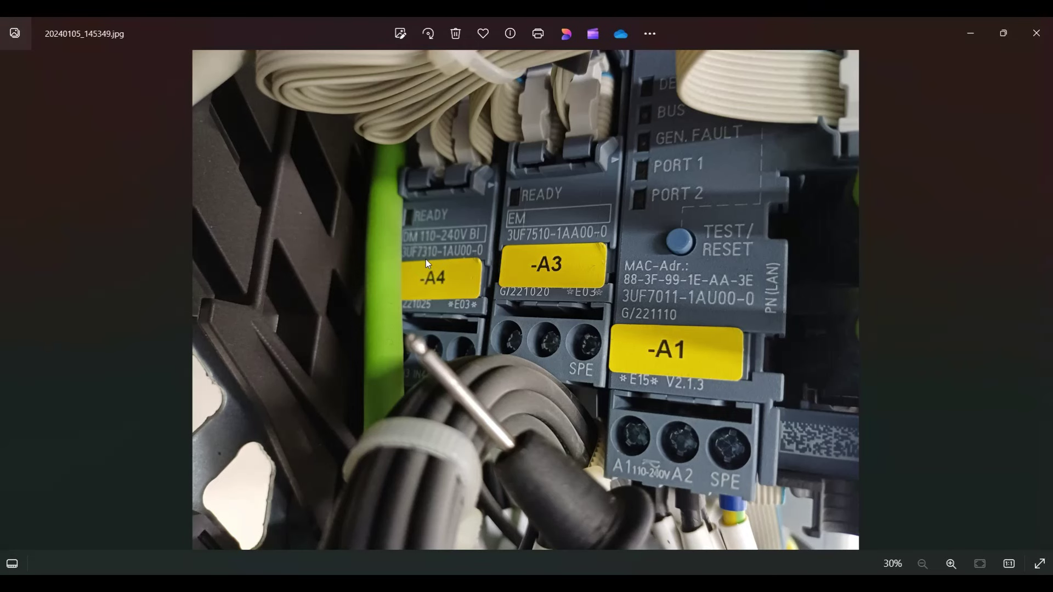
{"action": "key", "text": "alt+Tab"}
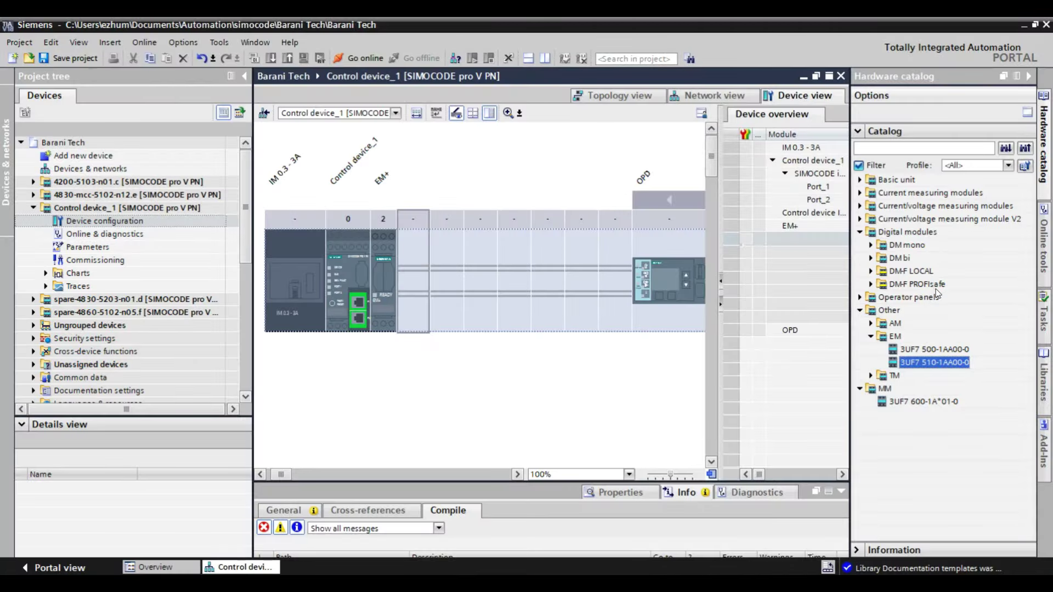
{"action": "left_click", "coordinate": [871, 258]}
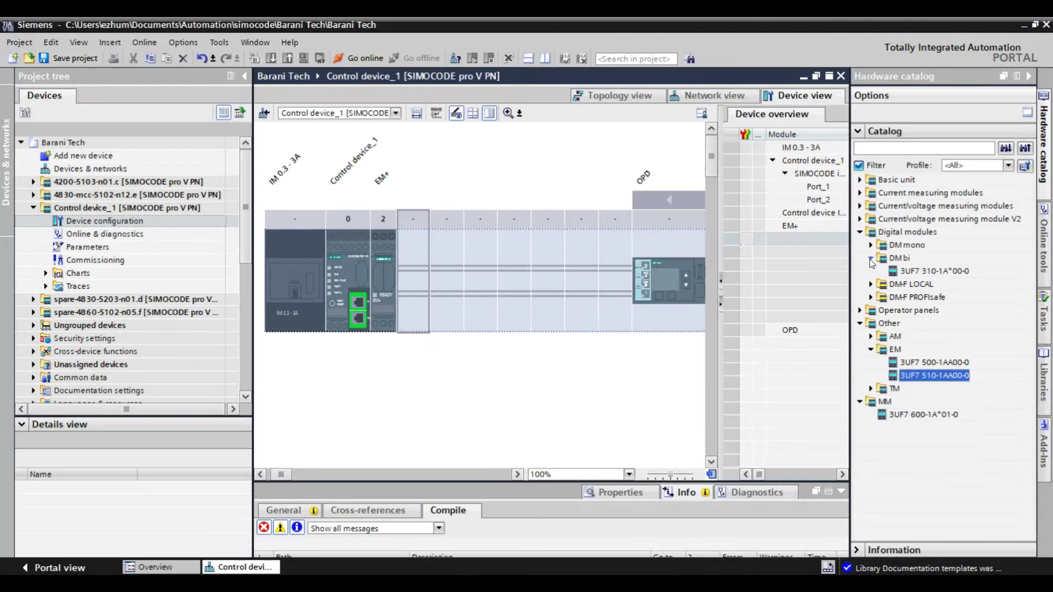
{"action": "key", "text": "alt+Tab"}
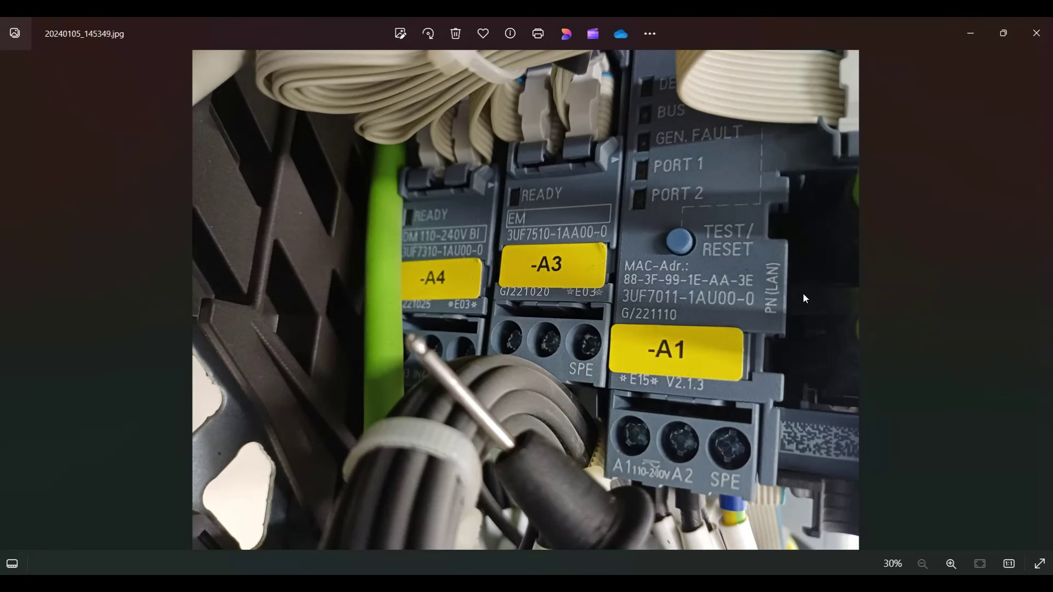
{"action": "key", "text": "alt+Tab"}
{"action": "left_click", "coordinate": [935, 272]}
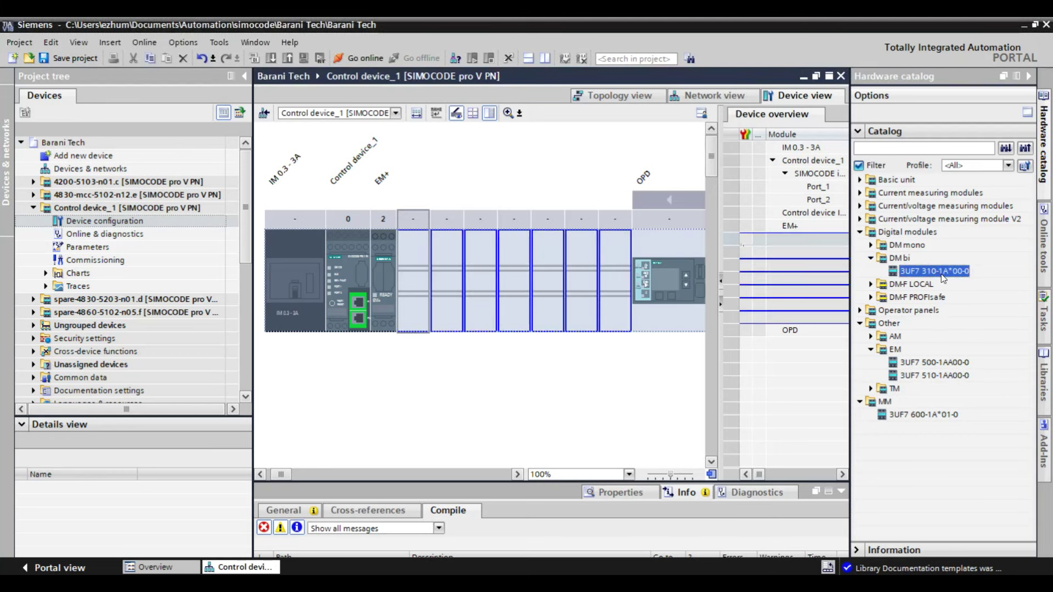
{"action": "key", "text": "alt+Tab"}
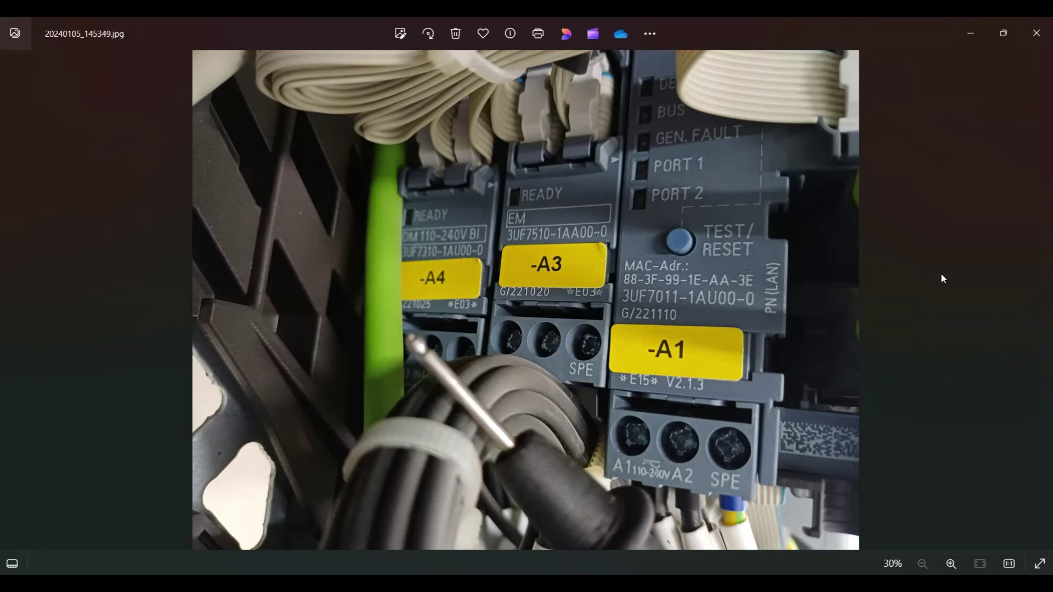
{"action": "key", "text": "alt+Tab"}
{"action": "left_click_drag", "start_coordinate": [943, 278], "coordinate": [412, 293]}
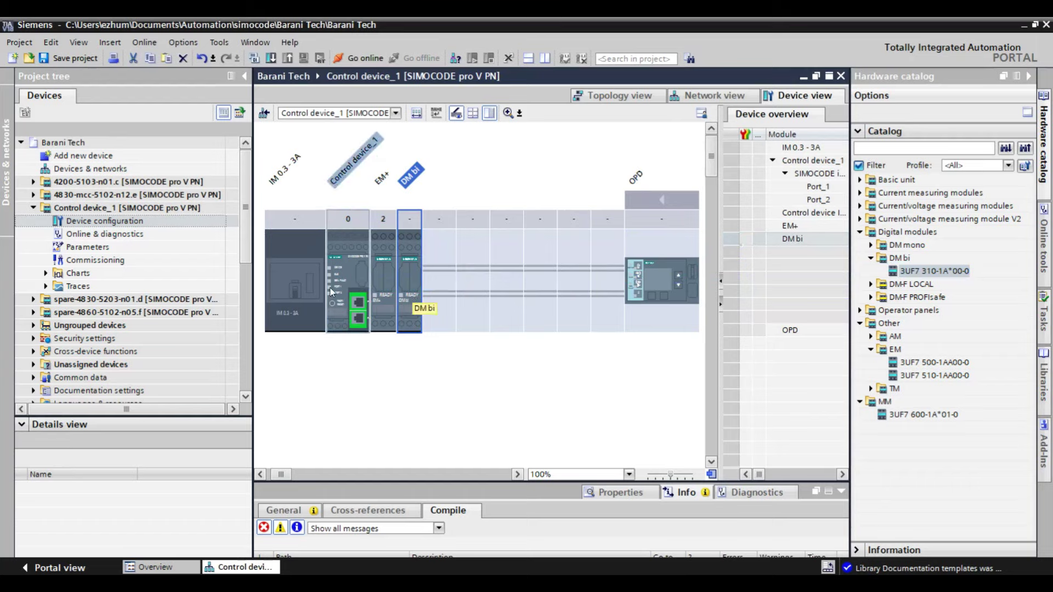
Step: Open the device change for the IM 0.3 - 3A module and expand the current/voltage measuring modules
{"action": "left_click", "coordinate": [285, 287]}
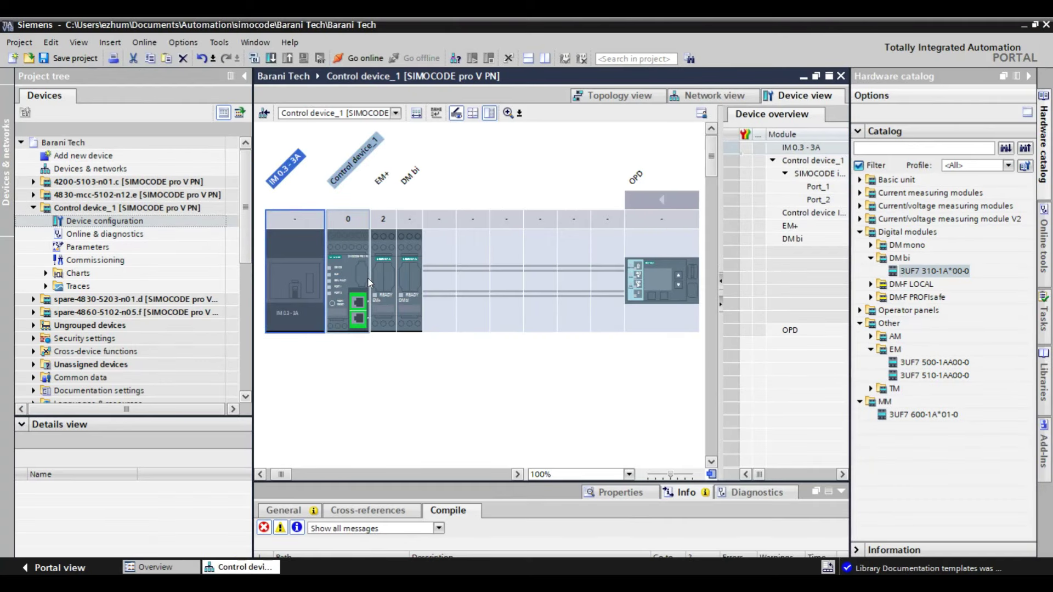
{"action": "right_click", "coordinate": [291, 241]}
{"action": "left_click", "coordinate": [304, 246]}
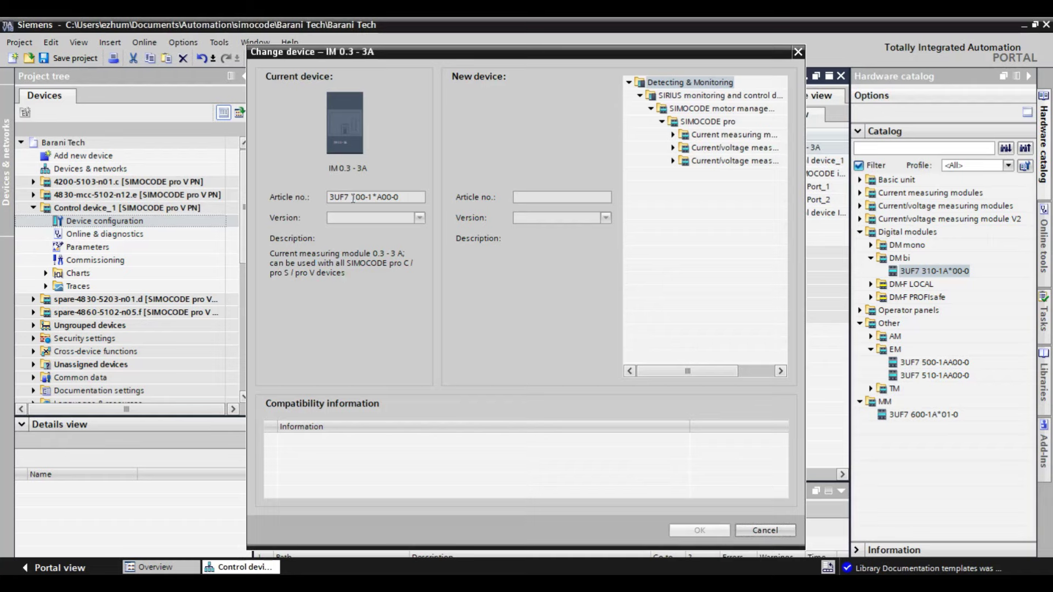
{"action": "left_click", "coordinate": [675, 148]}
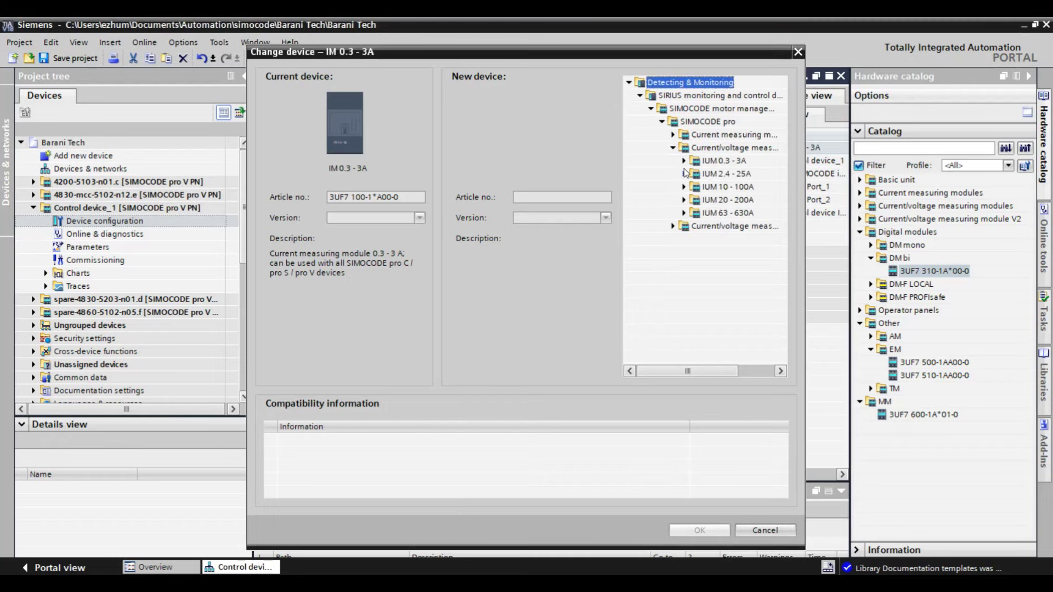
Step: Check the measuring module's label in the hardware photo and replace the module with the IUM V2 0.3 - 4A, article 3UF7 110-1*A01-0
{"action": "key", "text": "alt+Tab"}
{"action": "key", "text": "alt+Tab"}
{"action": "left_click", "coordinate": [673, 226]}
{"action": "left_click", "coordinate": [685, 240]}
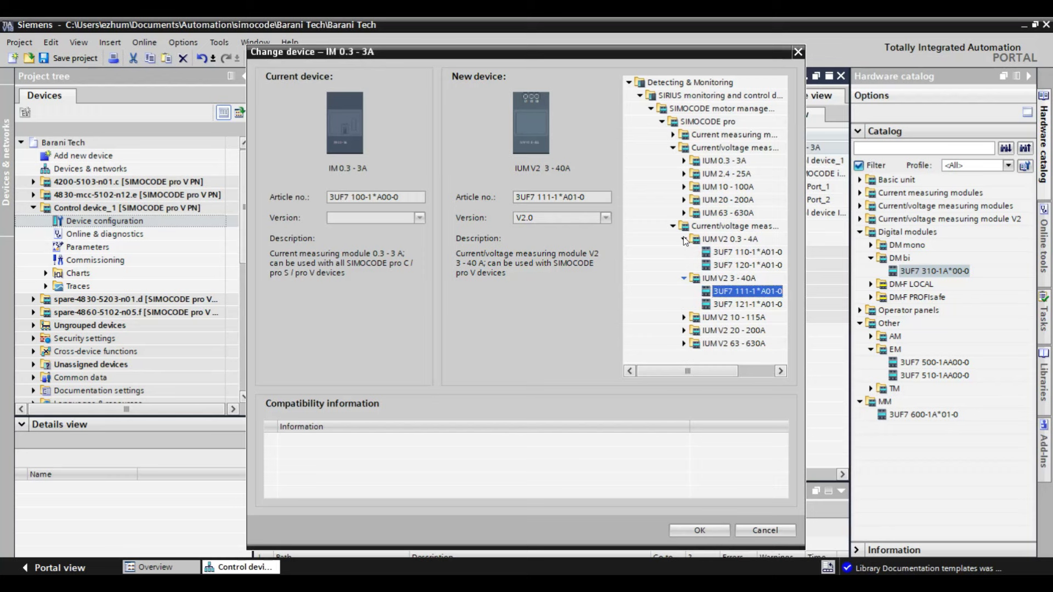
{"action": "left_click", "coordinate": [740, 252]}
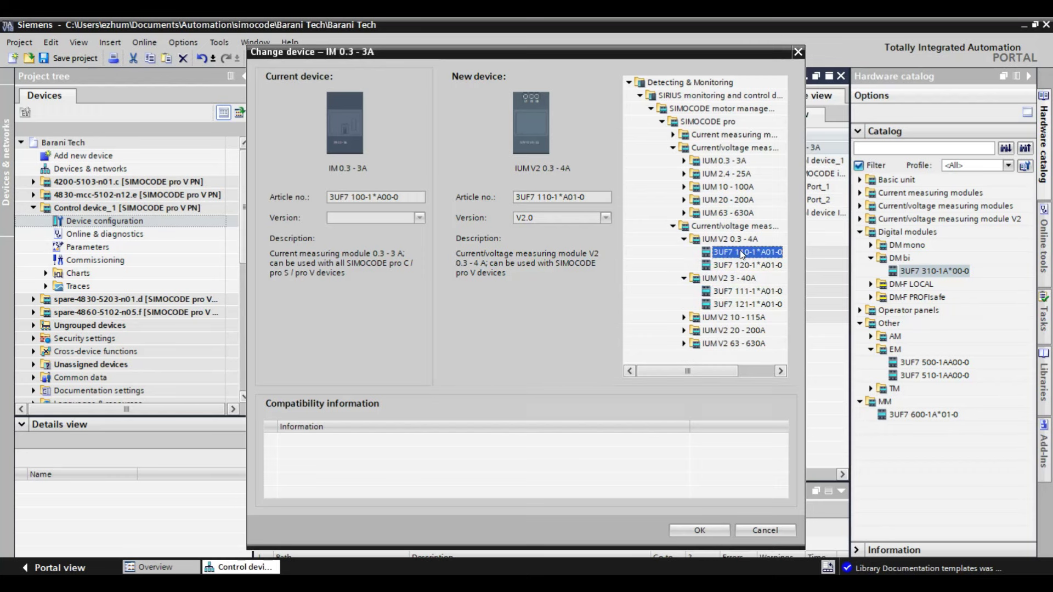
{"action": "key", "text": "alt+Tab"}
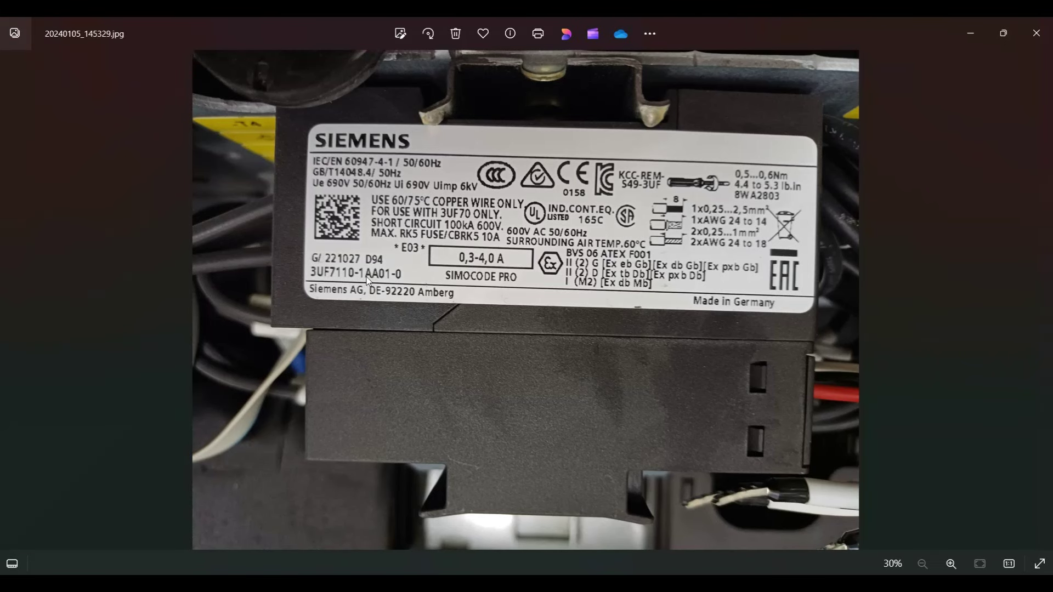
{"action": "key", "text": "alt+Tab"}
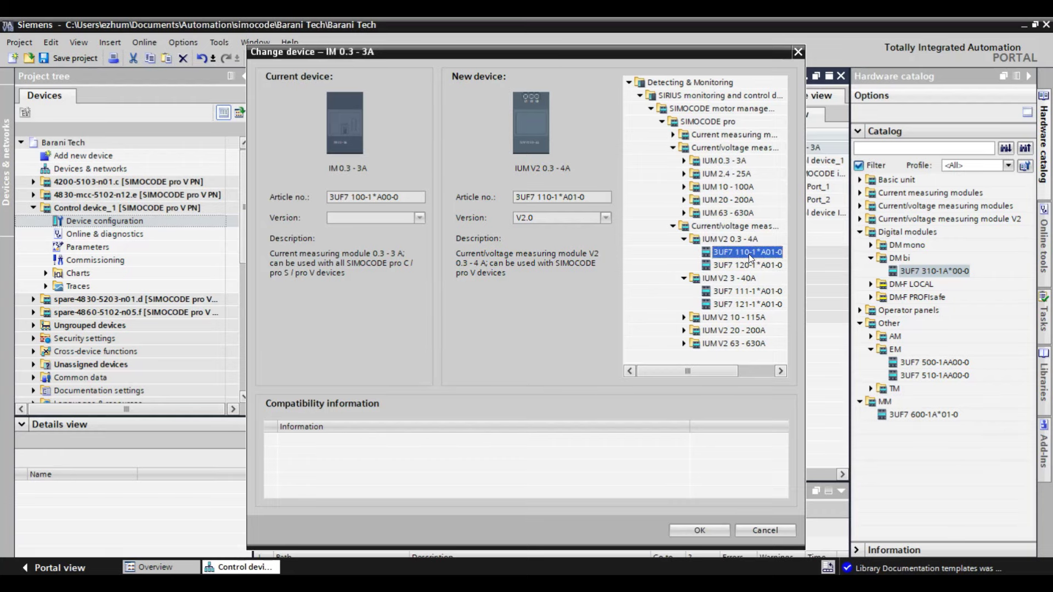
{"action": "left_click", "coordinate": [699, 530]}
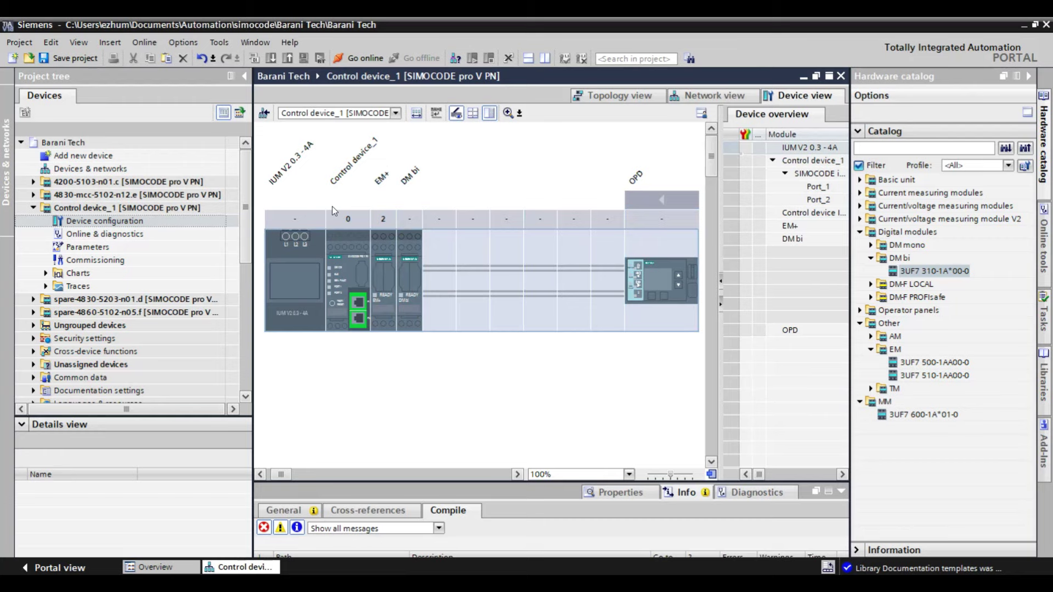
Step: Save the project and switch from the device configuration to the parameters of Control device_1
{"action": "left_click", "coordinate": [65, 65]}
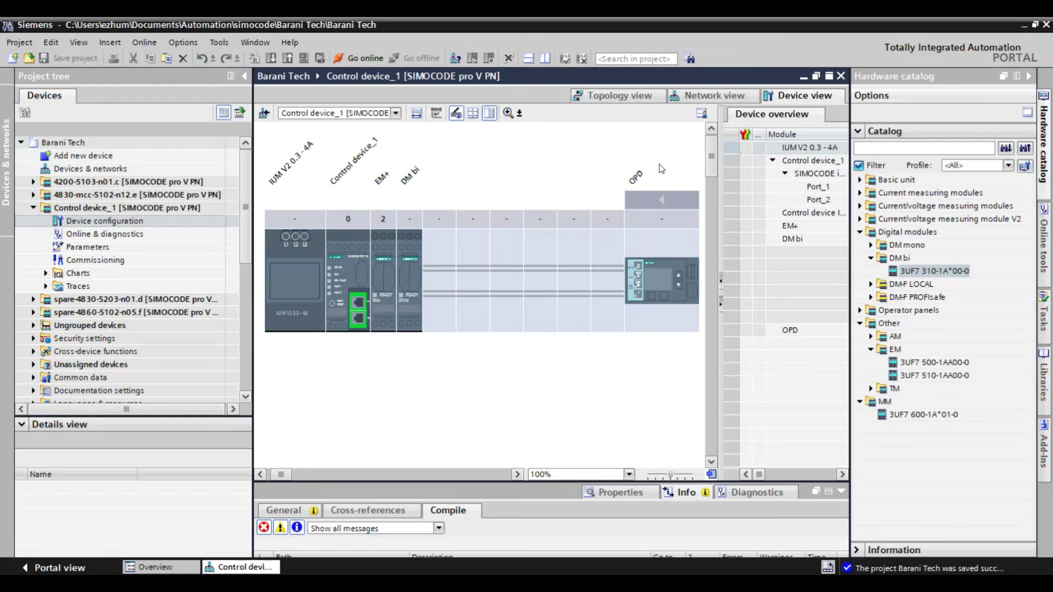
{"action": "left_click", "coordinate": [842, 75]}
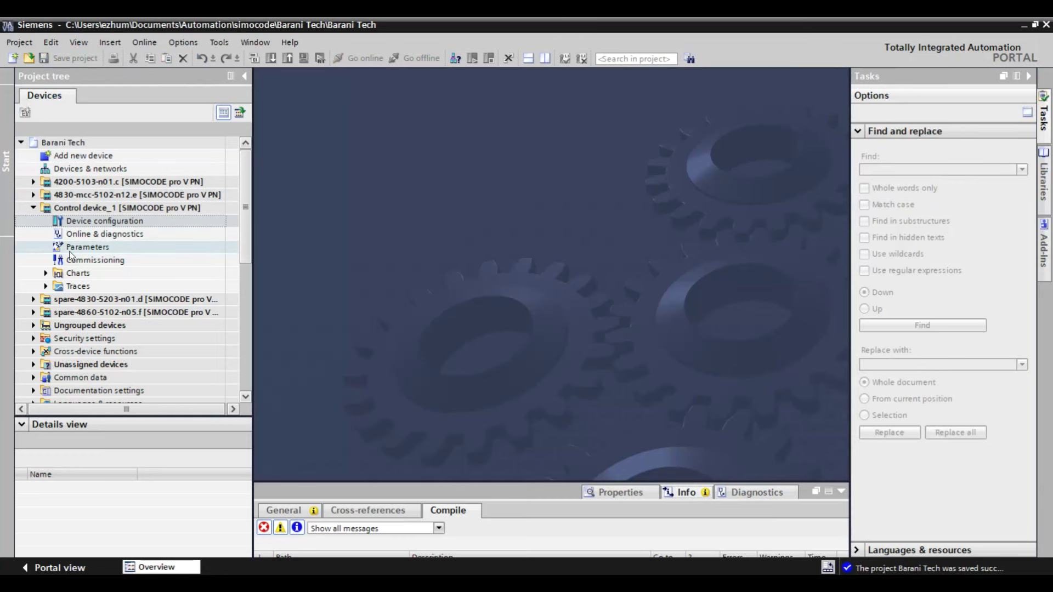
{"action": "left_click", "coordinate": [88, 248]}
{"action": "double_click", "coordinate": [88, 248]}
Step: Fill in the device marking with plant identifier LNA_540_XX and location designation Dosing_Pump_A
{"action": "left_click", "coordinate": [608, 382]}
{"action": "type", "text": "LNA_"}
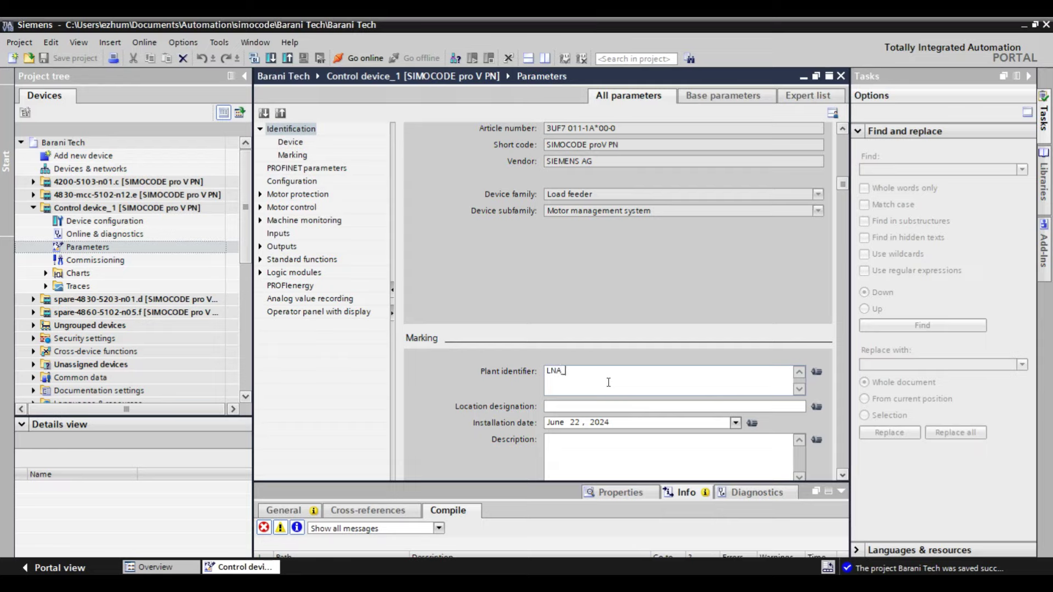
{"action": "type", "text": "540_XX"}
{"action": "left_click", "coordinate": [589, 407]}
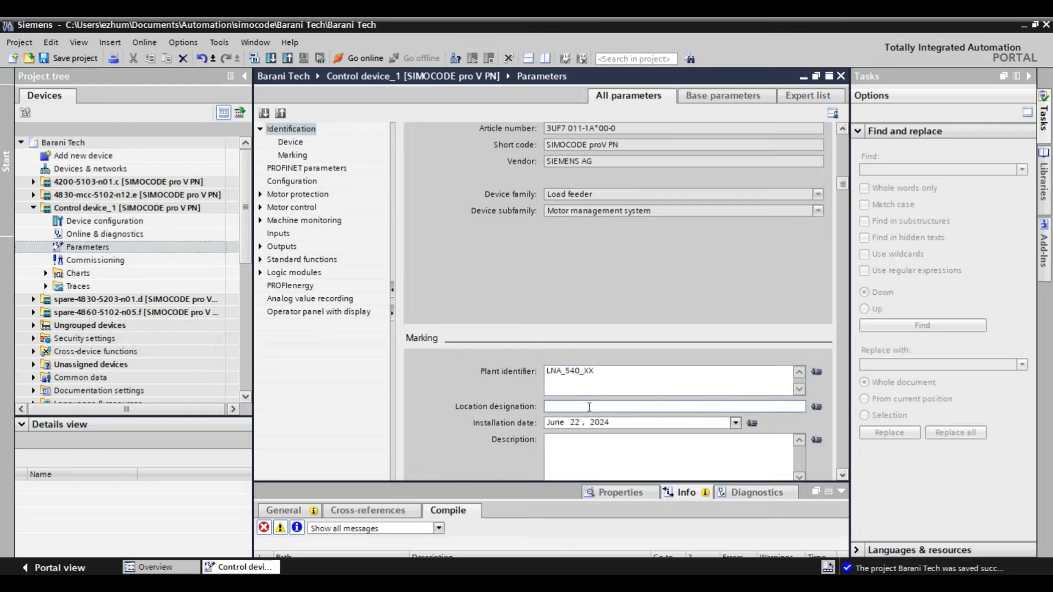
{"action": "type", "text": "Dosing_Pump"}
{"action": "left_click", "coordinate": [614, 467]}
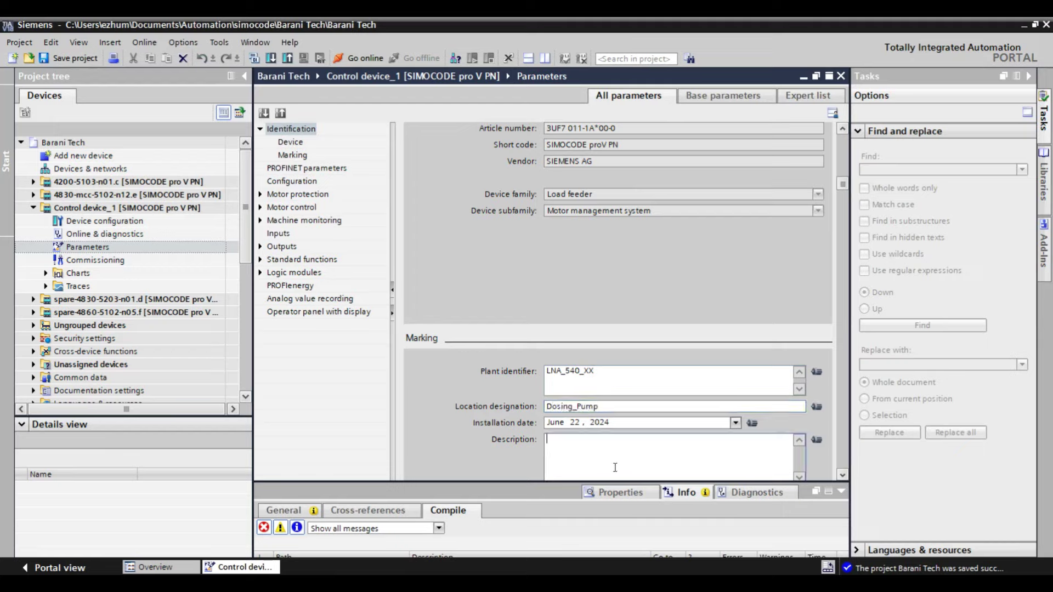
{"action": "left_click", "coordinate": [629, 406]}
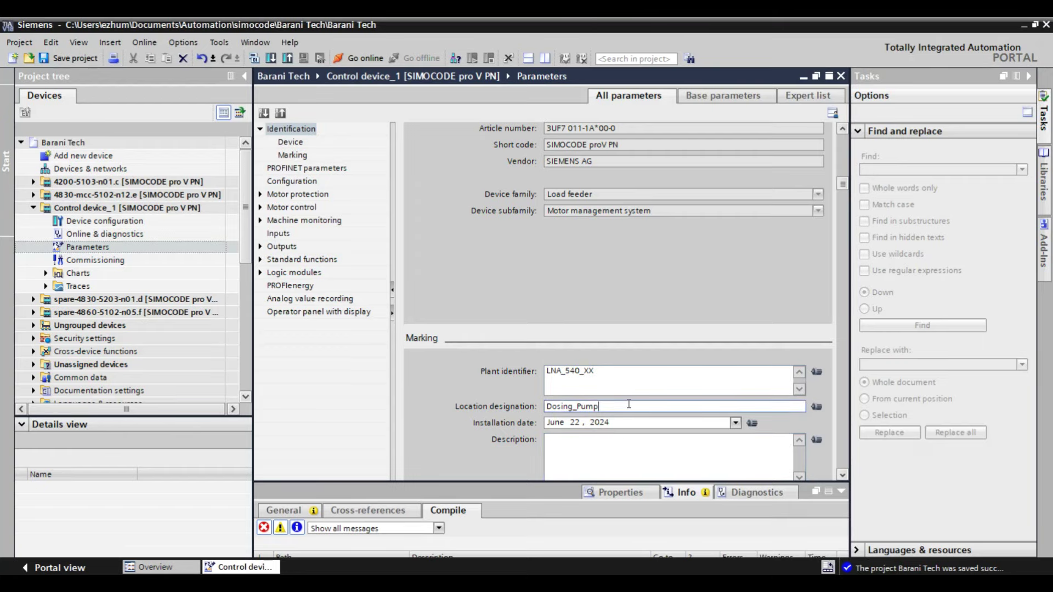
{"action": "type", "text": "_A"}
{"action": "left_click", "coordinate": [625, 447]}
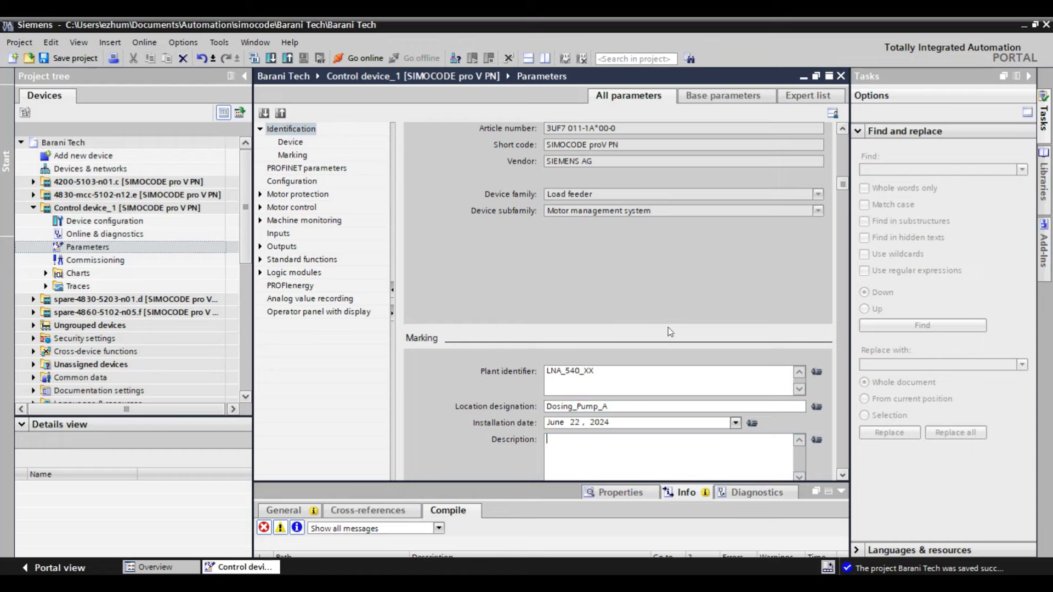
{"action": "left_click_drag", "start_coordinate": [843, 184], "coordinate": [848, 228]}
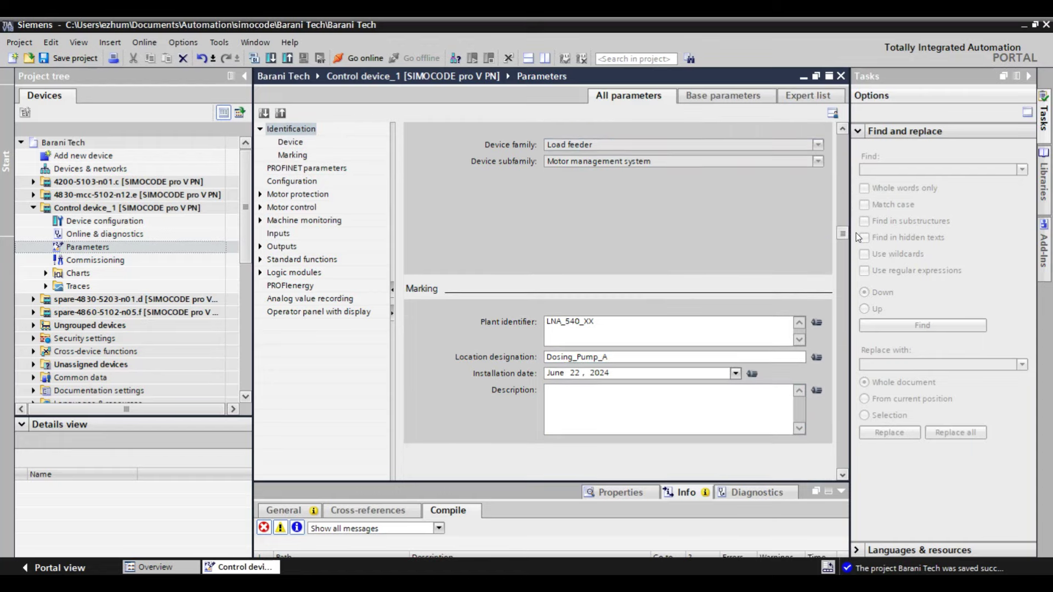
Step: Review the IP and station settings in the PROFINET parameters and compare the device name with the device configuration
{"action": "left_click", "coordinate": [294, 169]}
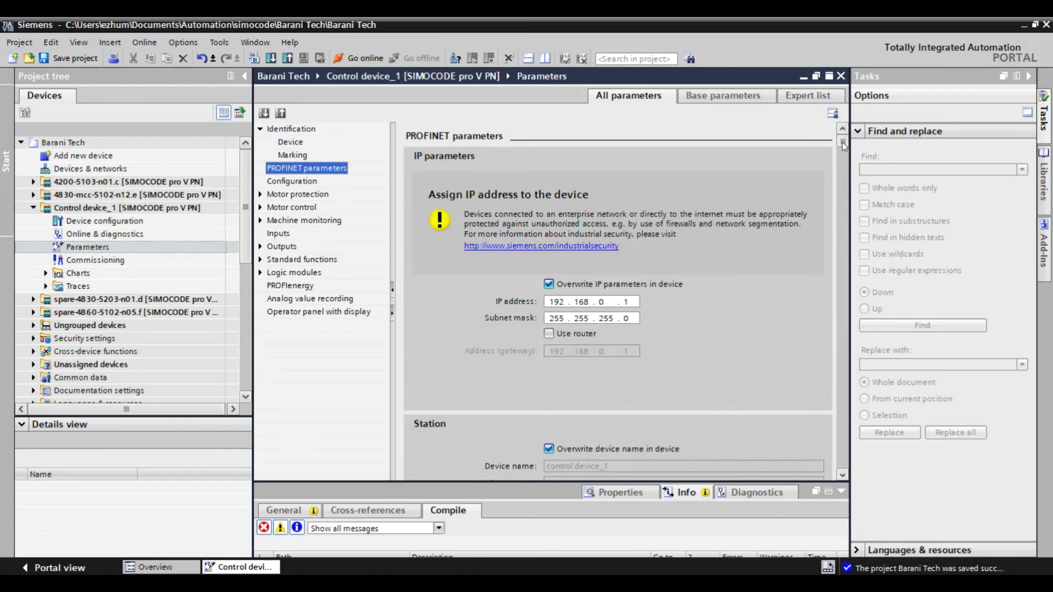
{"action": "left_click_drag", "start_coordinate": [844, 144], "coordinate": [844, 198]}
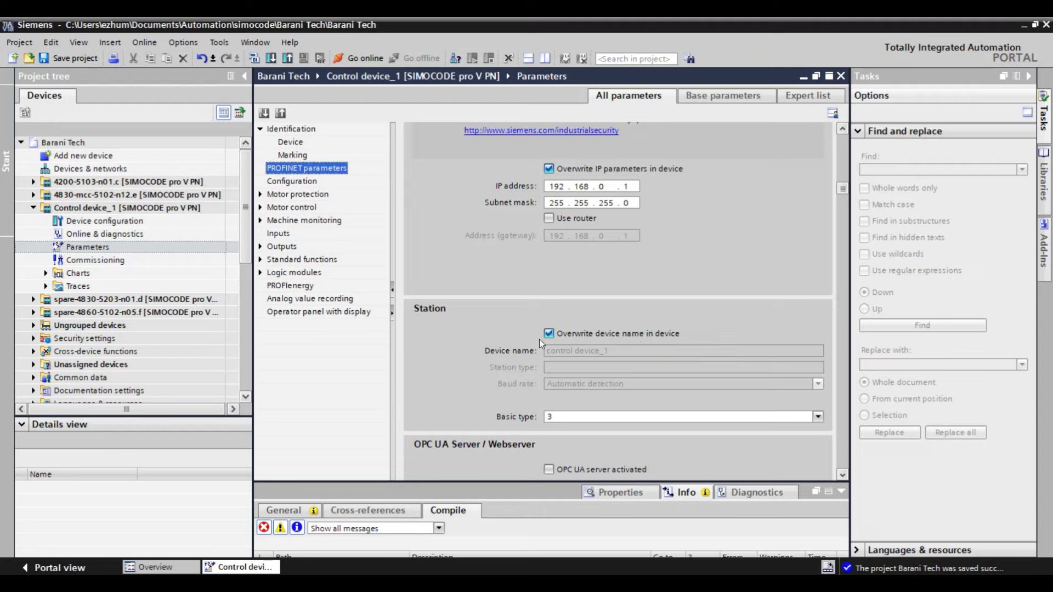
{"action": "double_click", "coordinate": [117, 225]}
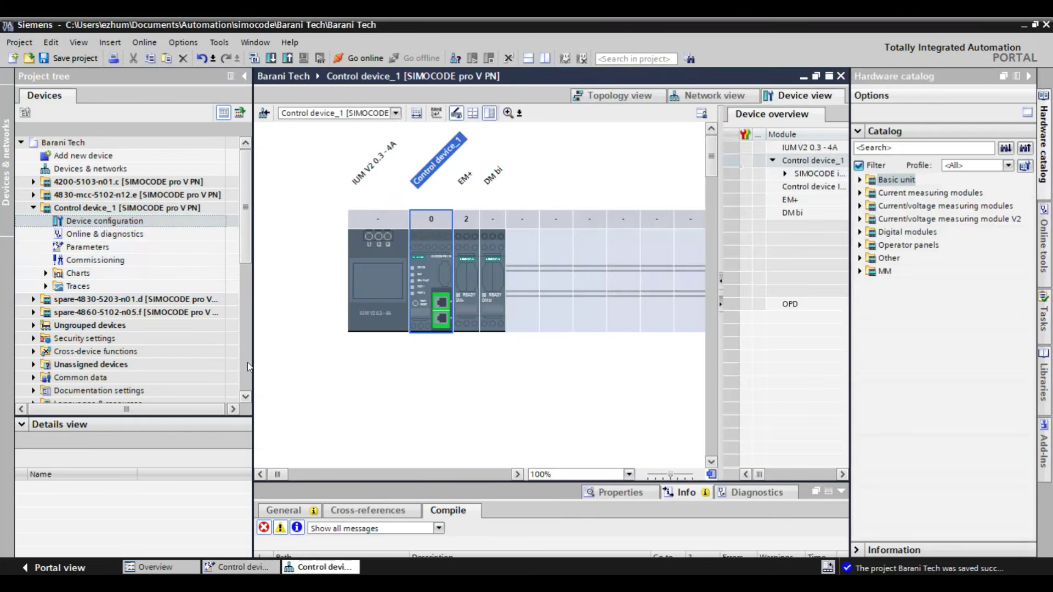
{"action": "left_click", "coordinate": [252, 569]}
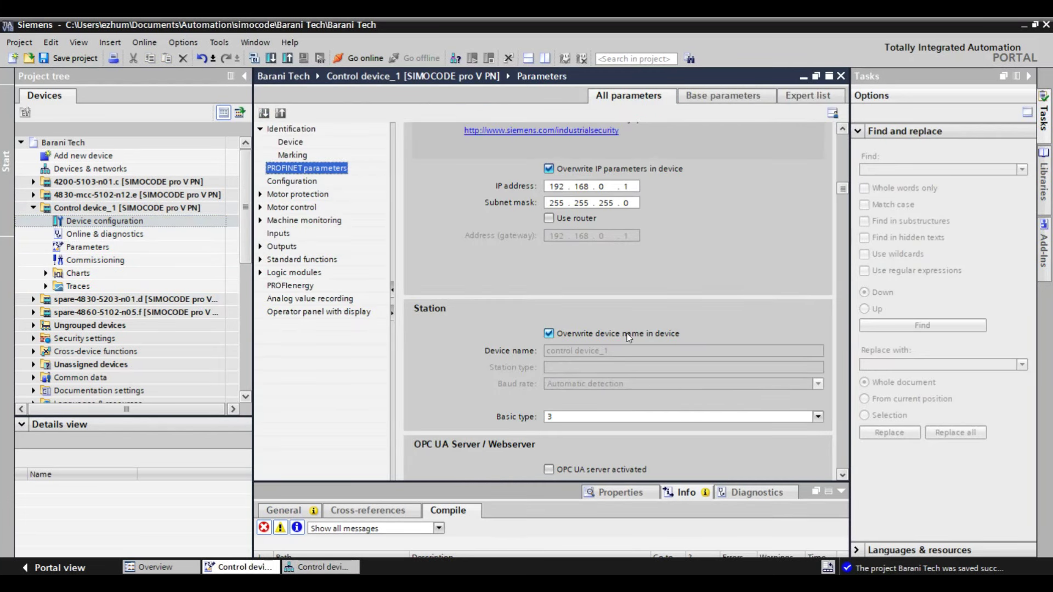
{"action": "left_click", "coordinate": [575, 335]}
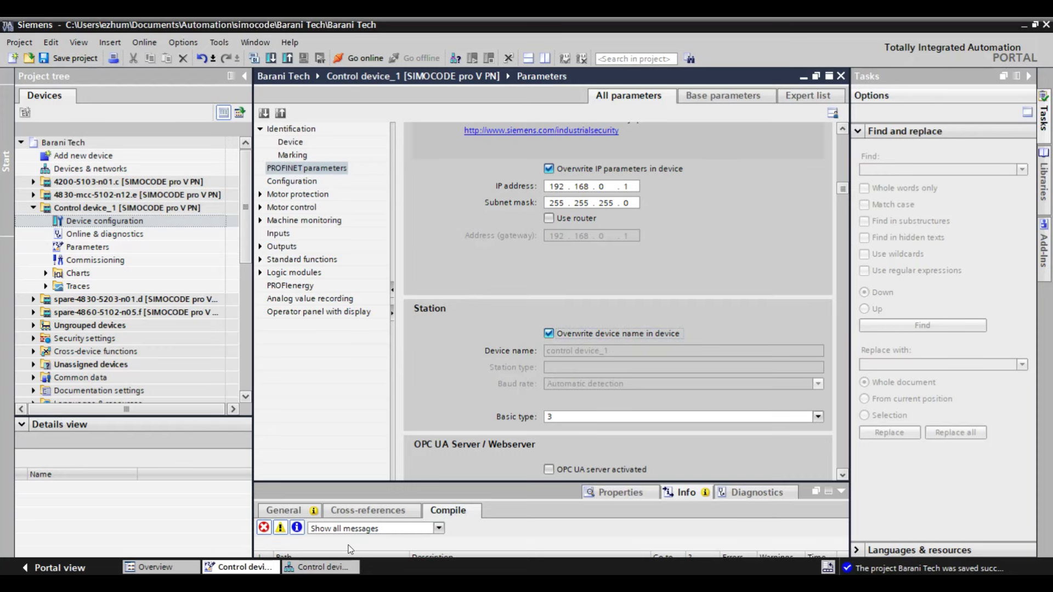
Step: Rename the Control device_1 module to X1A45_123 in the device overview of the device configuration
{"action": "left_click", "coordinate": [321, 567]}
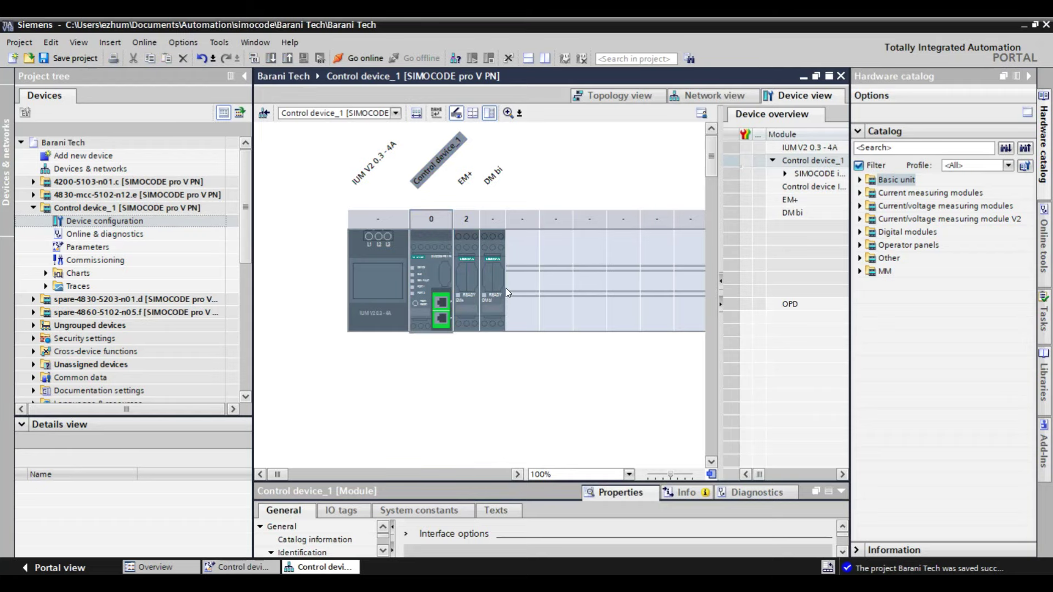
{"action": "left_click", "coordinate": [431, 175]}
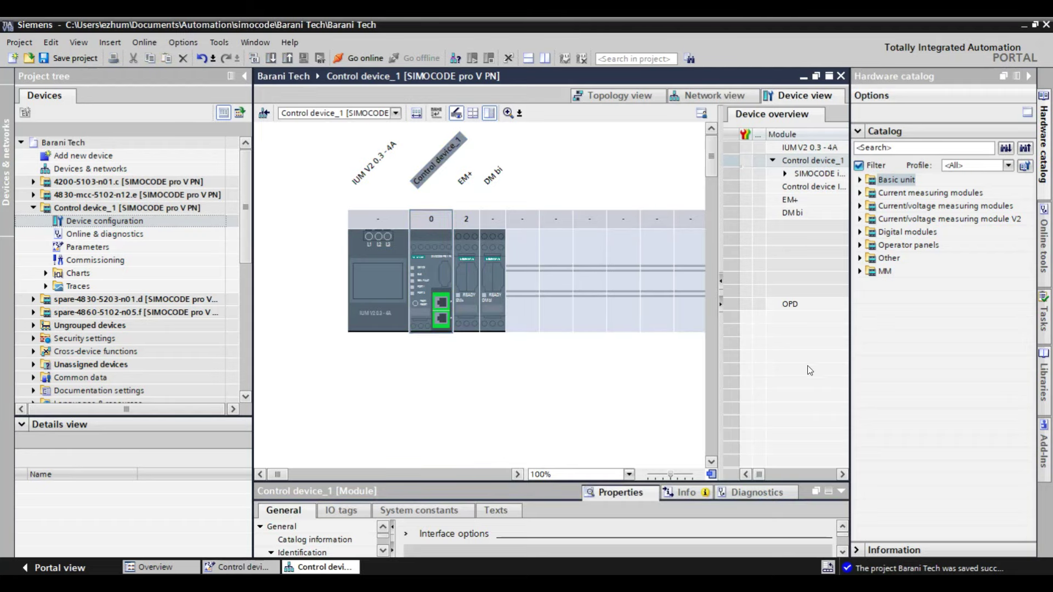
{"action": "left_click", "coordinate": [842, 475]}
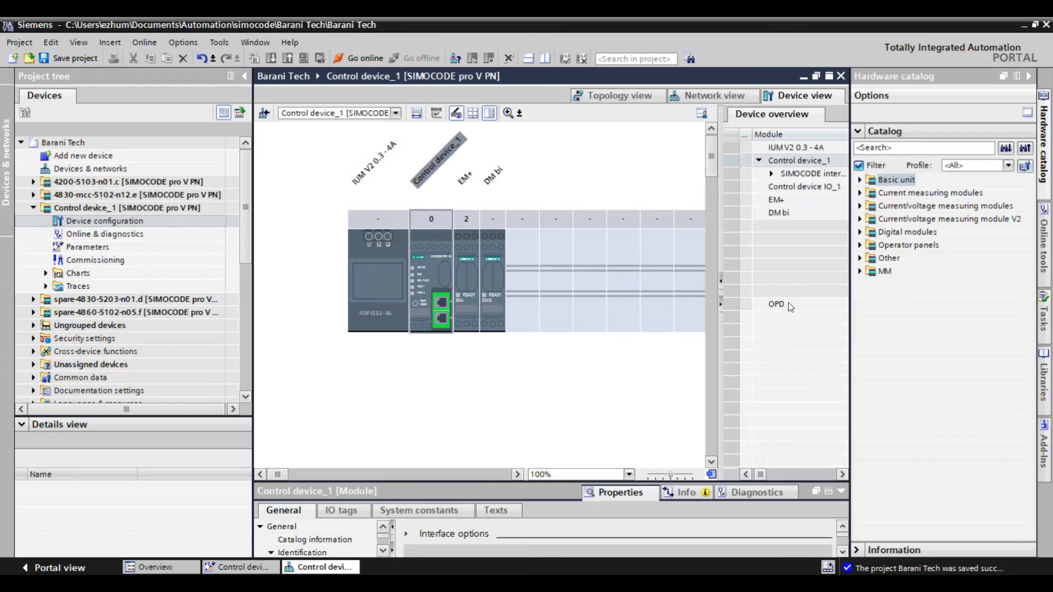
{"action": "left_click", "coordinate": [803, 161]}
{"action": "left_click", "coordinate": [803, 161]}
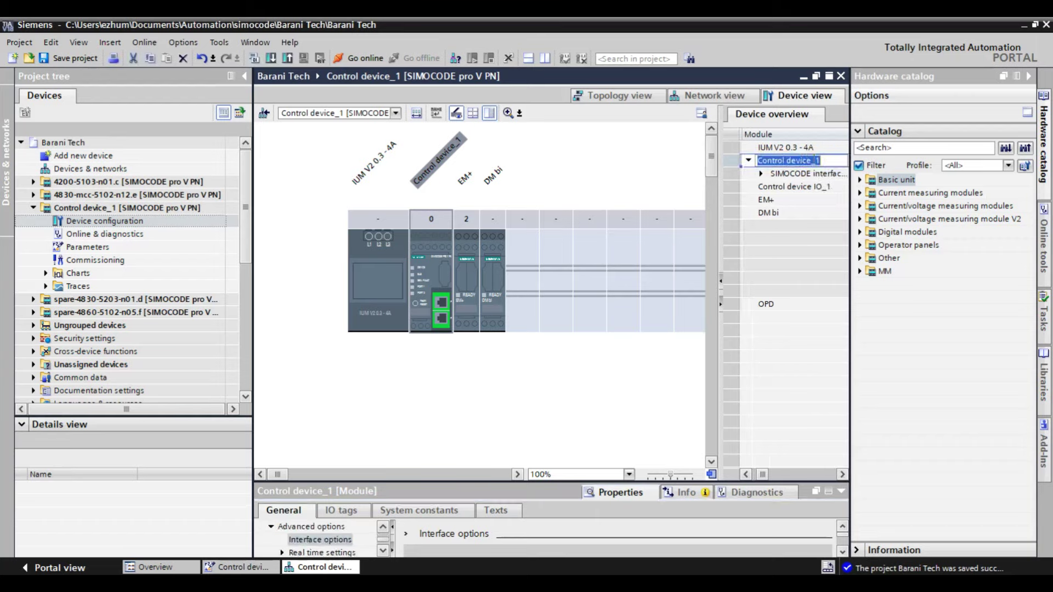
{"action": "left_click", "coordinate": [818, 160]}
{"action": "left_click_drag", "start_coordinate": [817, 160], "coordinate": [756, 169]}
{"action": "type", "text": "X"}
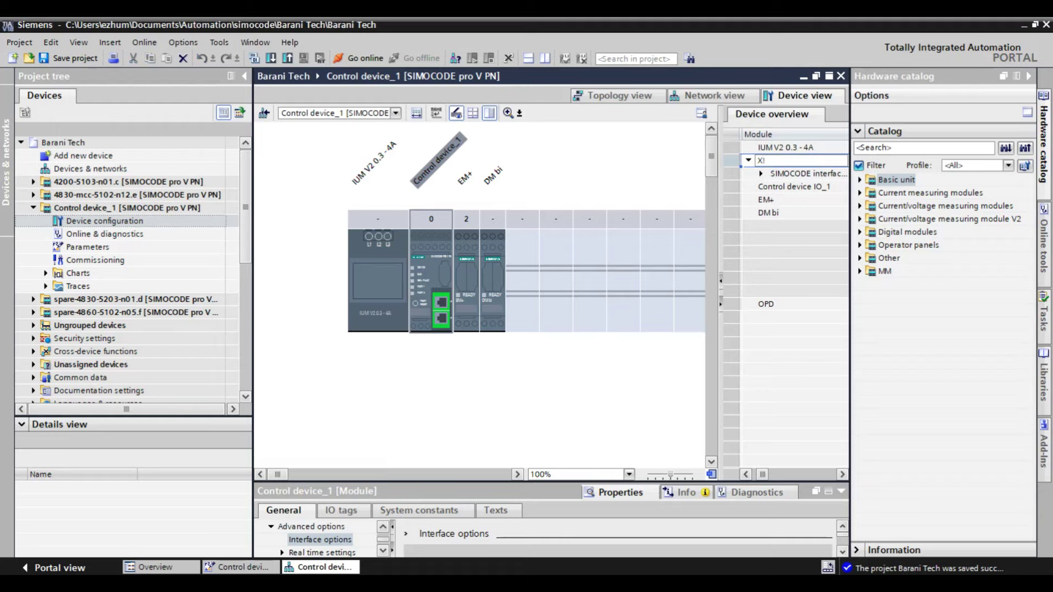
{"action": "type", "text": "1A45_123"}
{"action": "left_click", "coordinate": [801, 175]}
{"action": "left_click", "coordinate": [801, 177]}
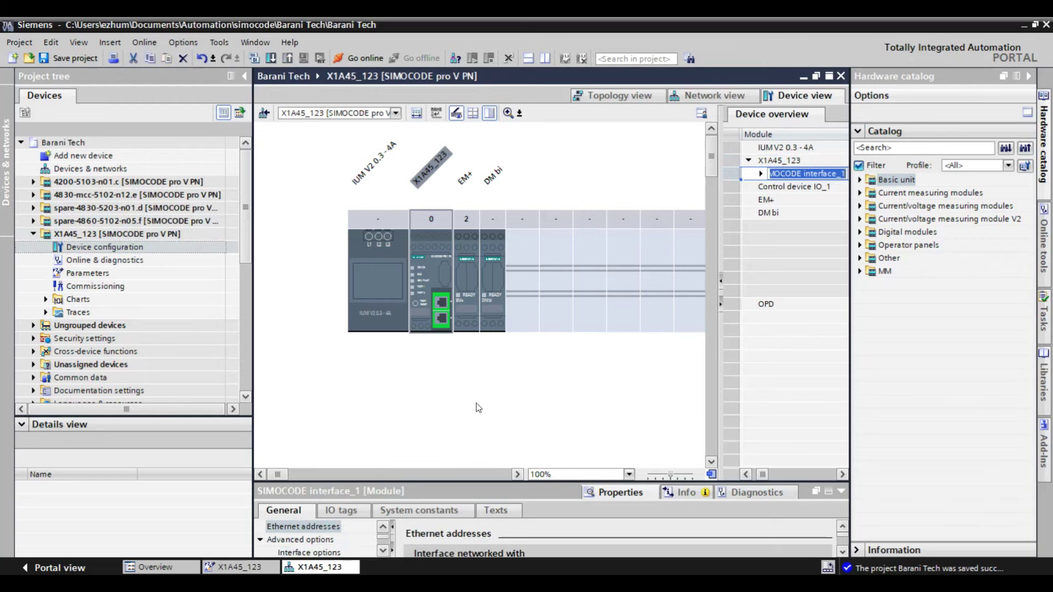
Step: Check the station's device name in the PROFINET parameters and the voltage display options in the Configuration parameters
{"action": "left_click", "coordinate": [256, 571]}
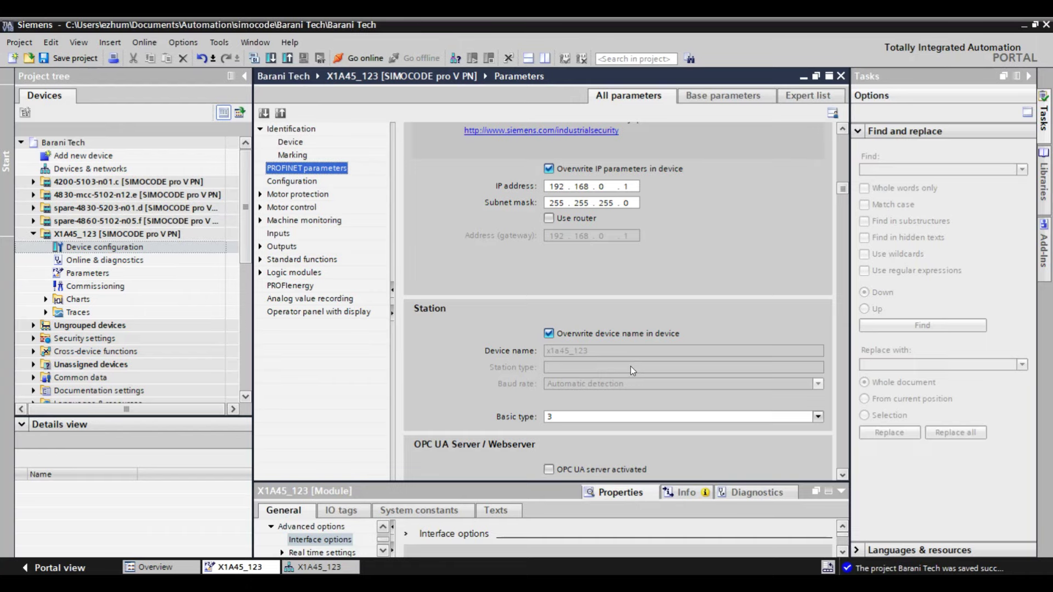
{"action": "scroll", "coordinate": [830, 472], "scroll_direction": "down", "scroll_amount": 10}
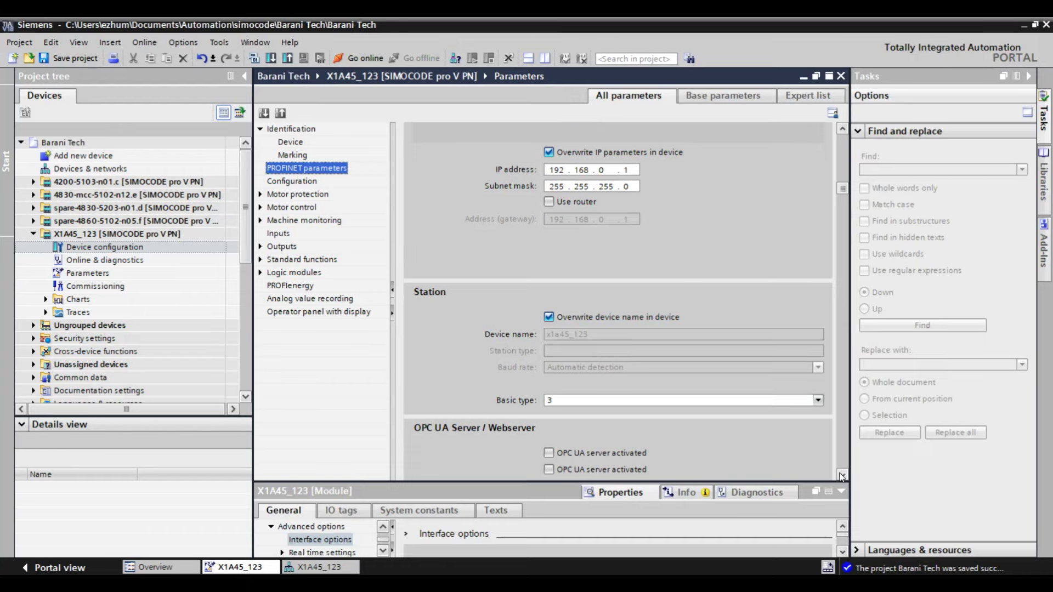
{"action": "left_click", "coordinate": [312, 183]}
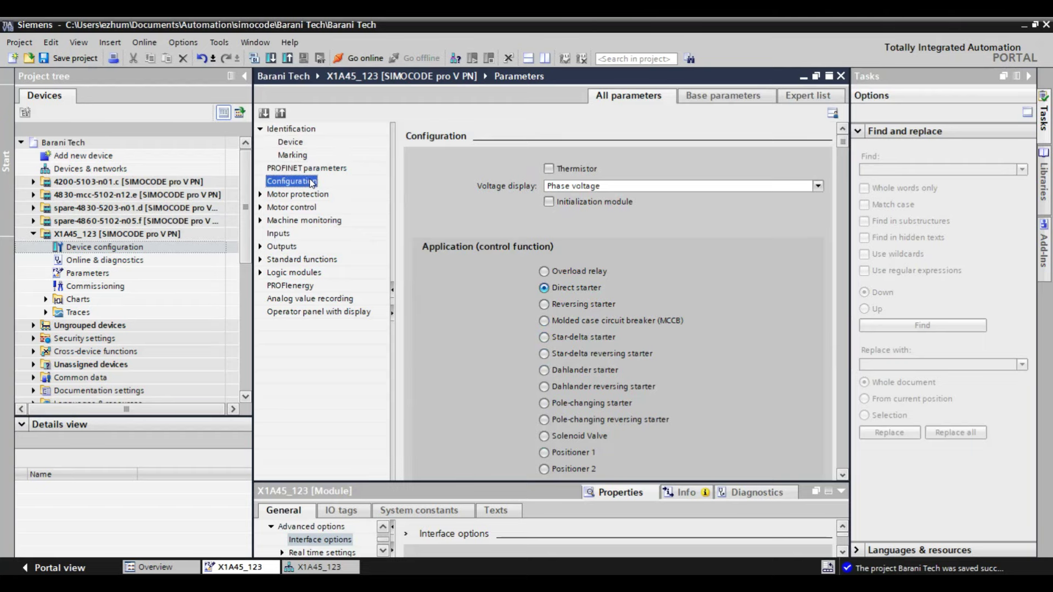
{"action": "left_click", "coordinate": [640, 190]}
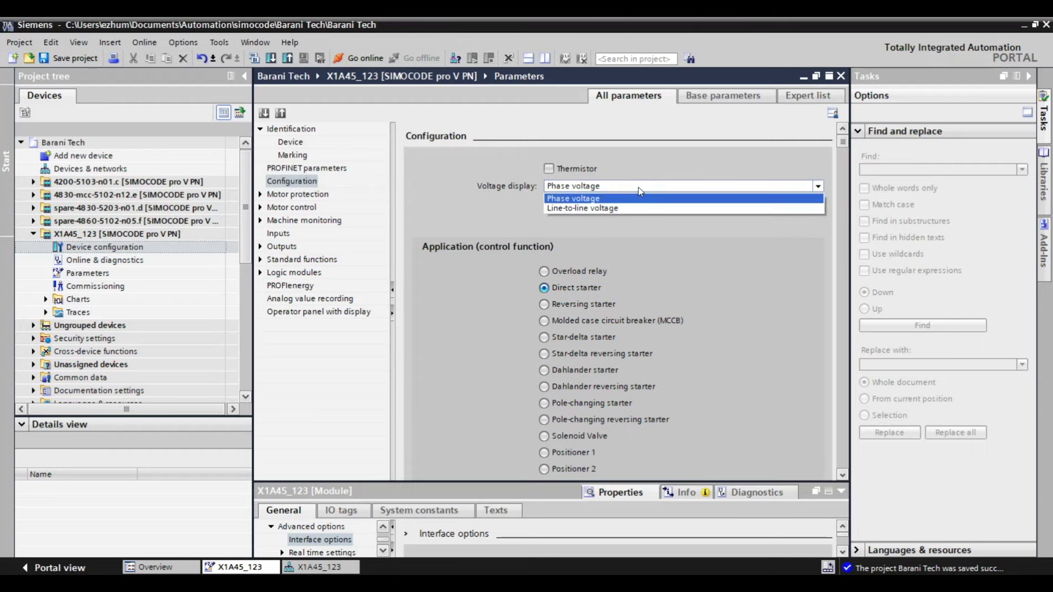
{"action": "left_click", "coordinate": [640, 189]}
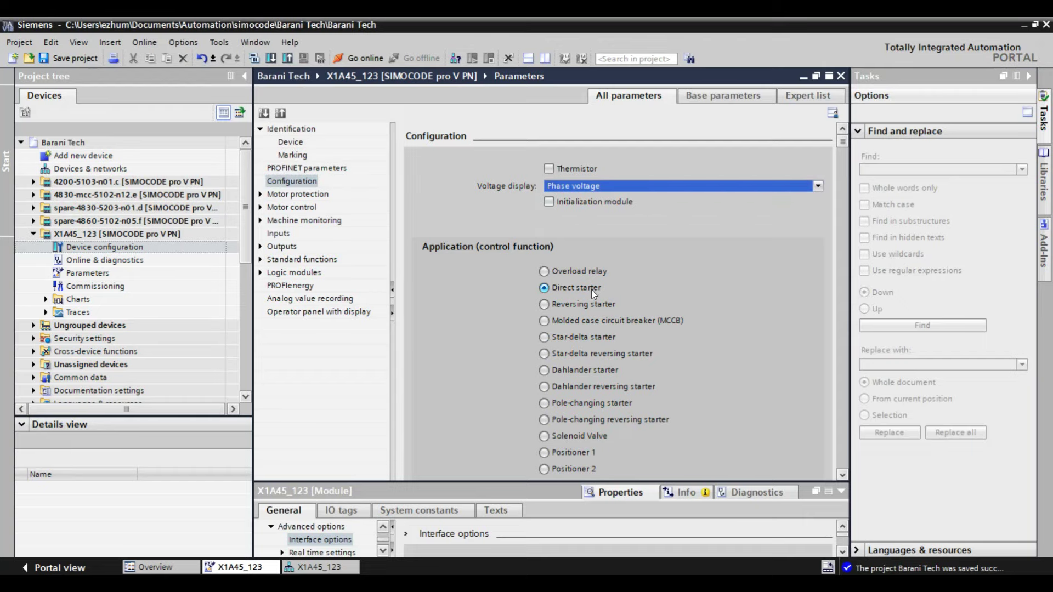
Step: In the motor protection's overload parameters, set current Is1 to 3.00 A and the class to 5
{"action": "left_click", "coordinate": [261, 194]}
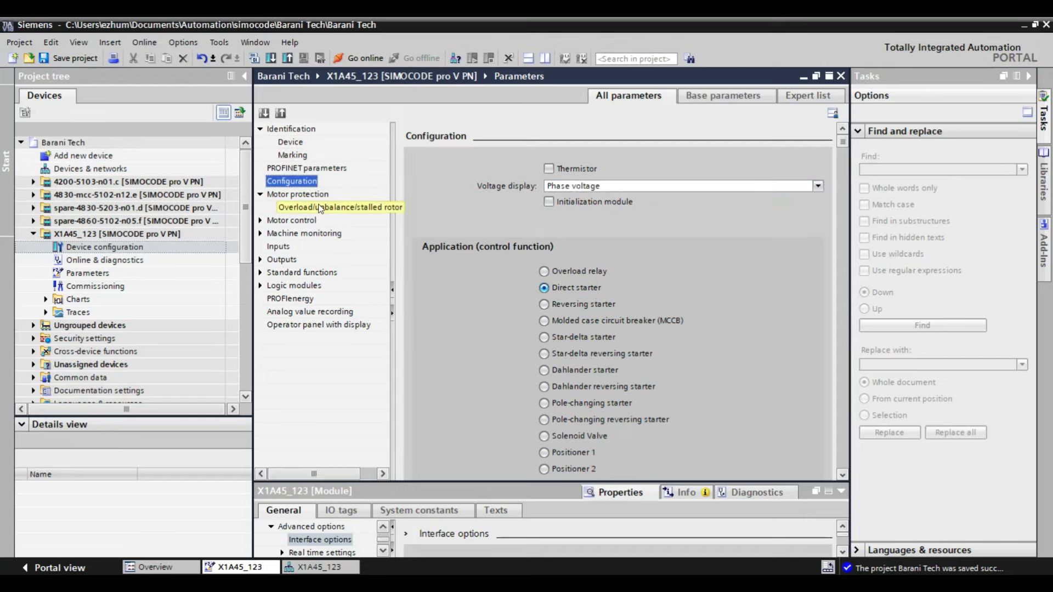
{"action": "left_click", "coordinate": [323, 207]}
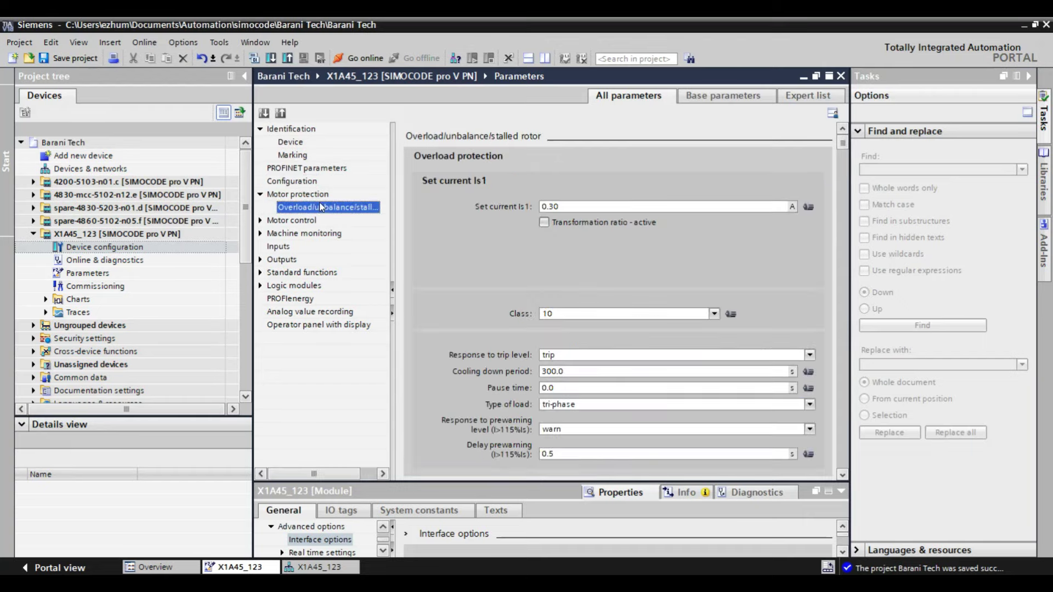
{"action": "left_click", "coordinate": [621, 204]}
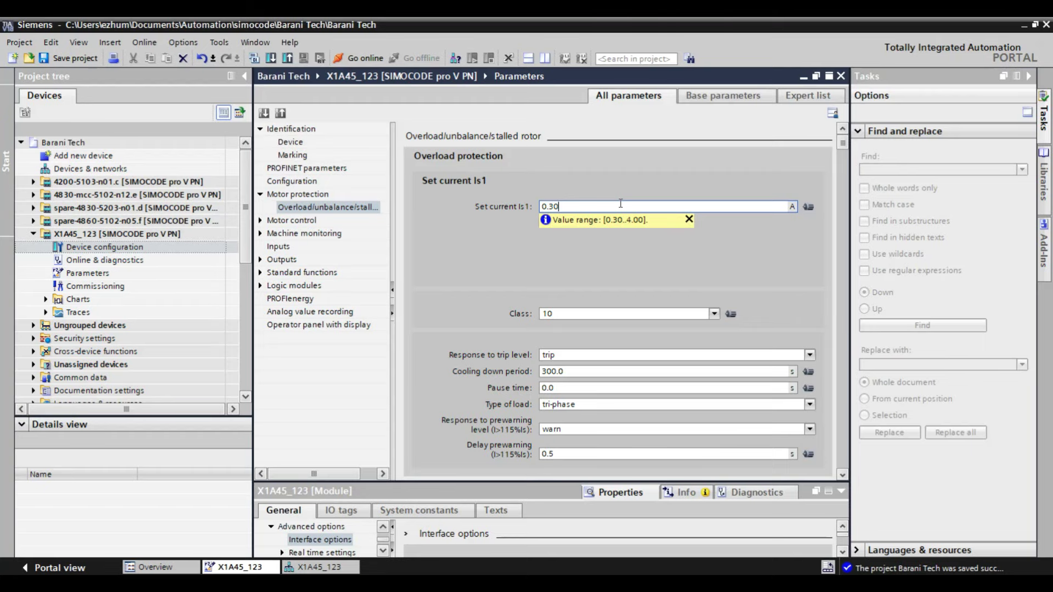
{"action": "left_click_drag", "start_coordinate": [621, 204], "coordinate": [508, 202]}
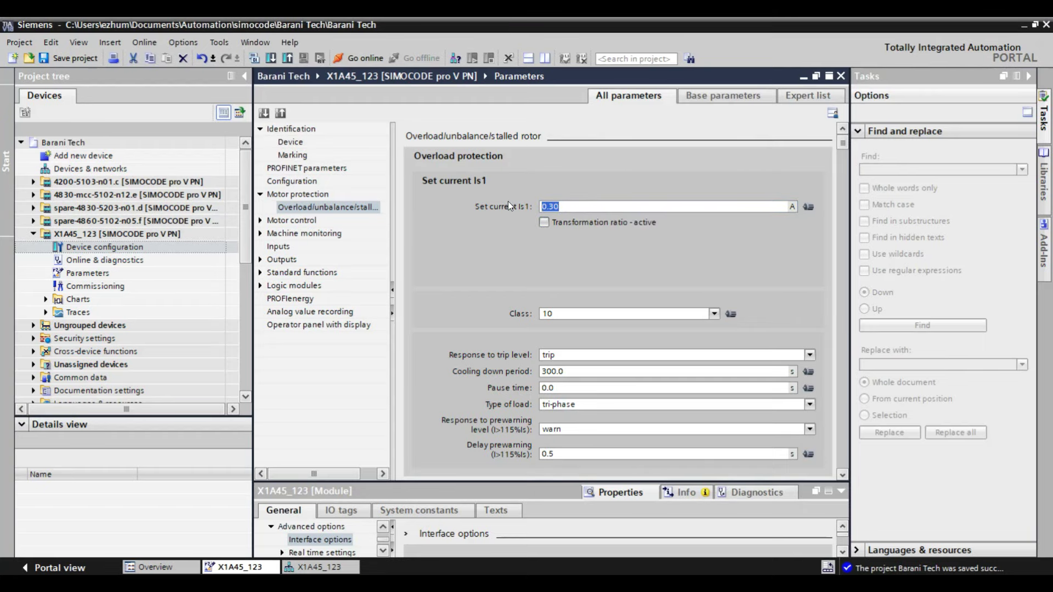
{"action": "type", "text": "3"}
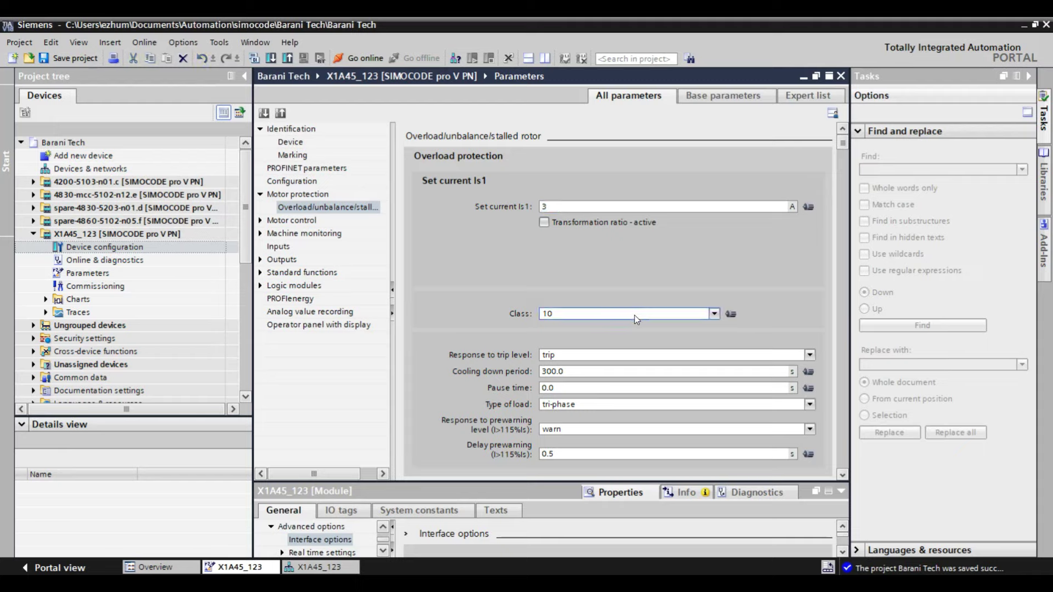
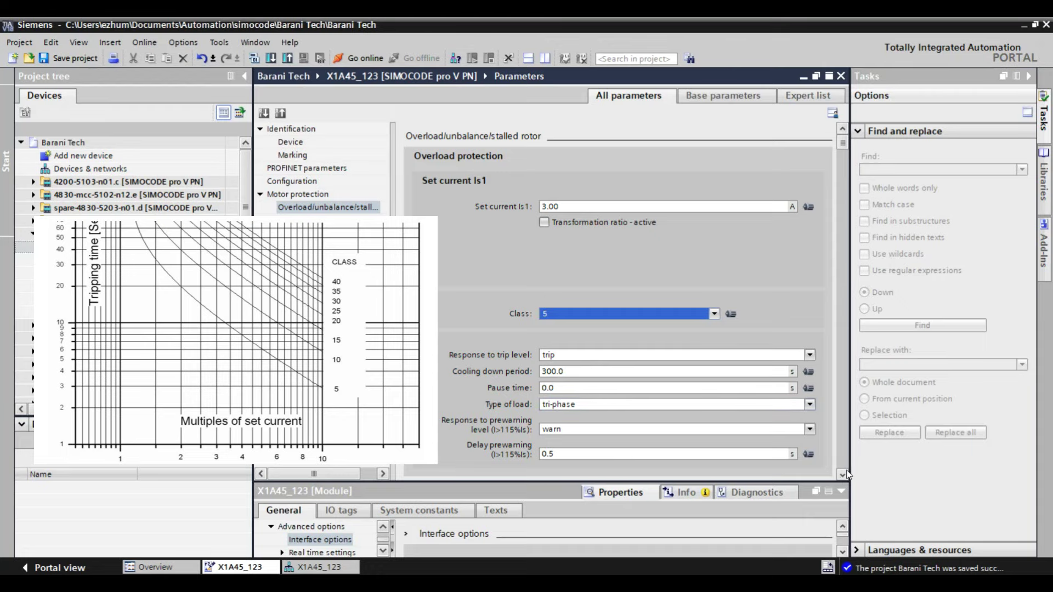
Step: Set the unbalance protection's response to trip
{"action": "scroll", "coordinate": [847, 475], "scroll_direction": "down", "scroll_amount": 2}
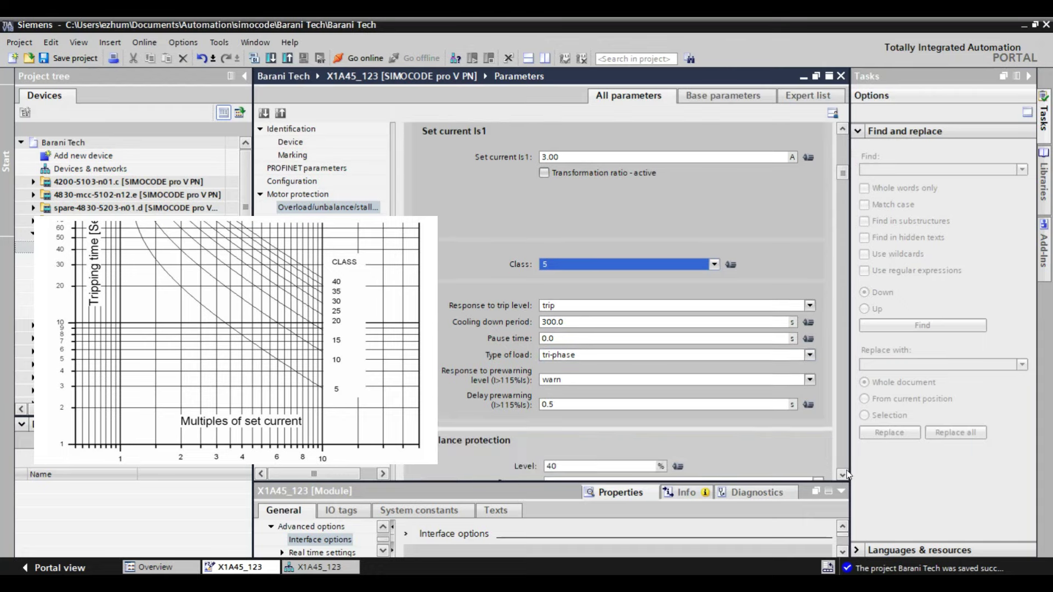
{"action": "scroll", "coordinate": [847, 474], "scroll_direction": "down", "scroll_amount": 1}
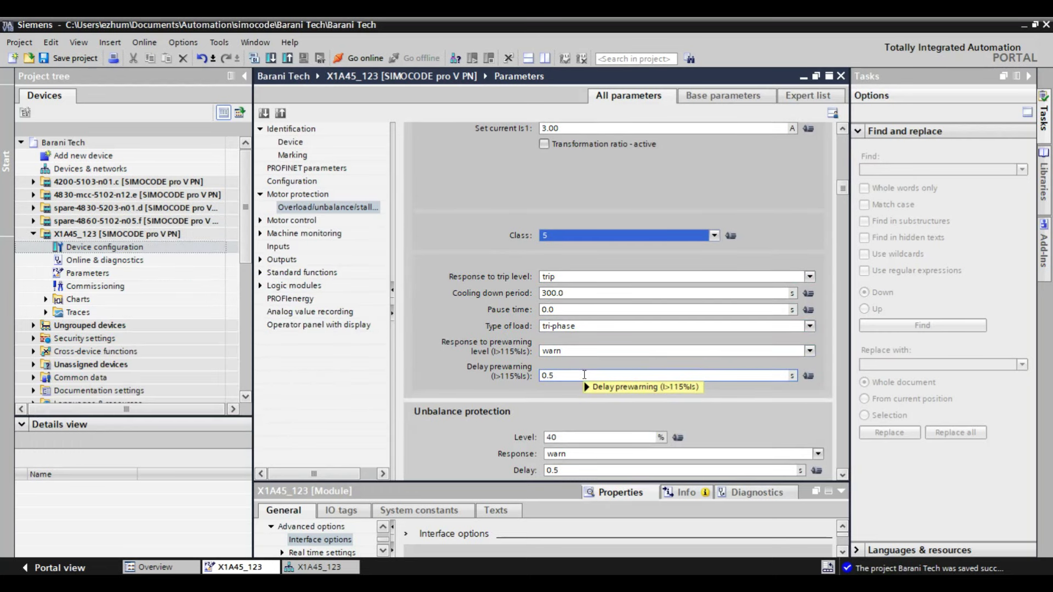
{"action": "mouse_move", "coordinate": [584, 375]}
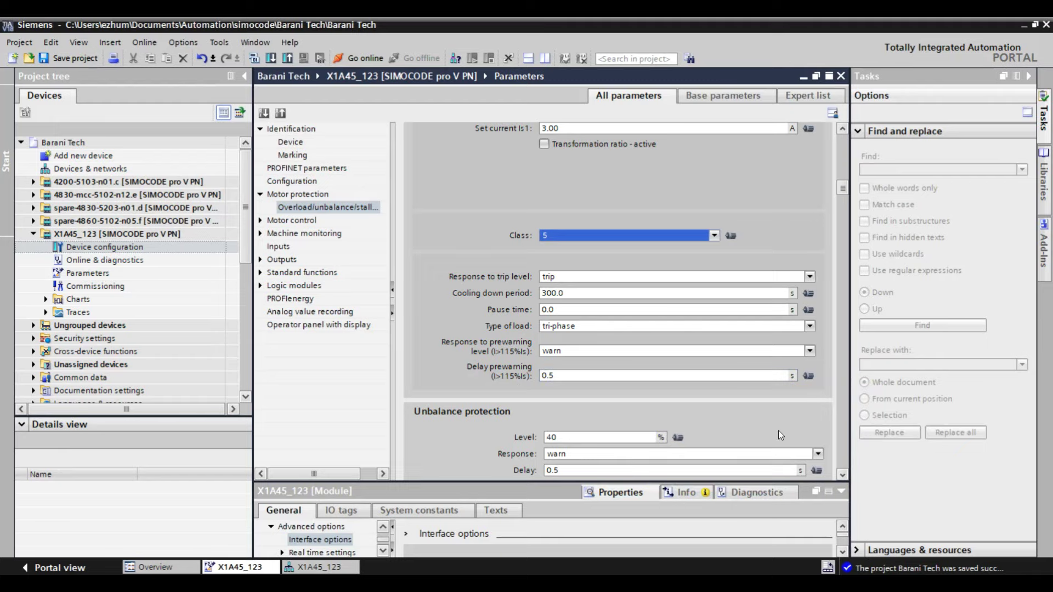
{"action": "left_click", "coordinate": [842, 476]}
{"action": "left_click", "coordinate": [843, 476]}
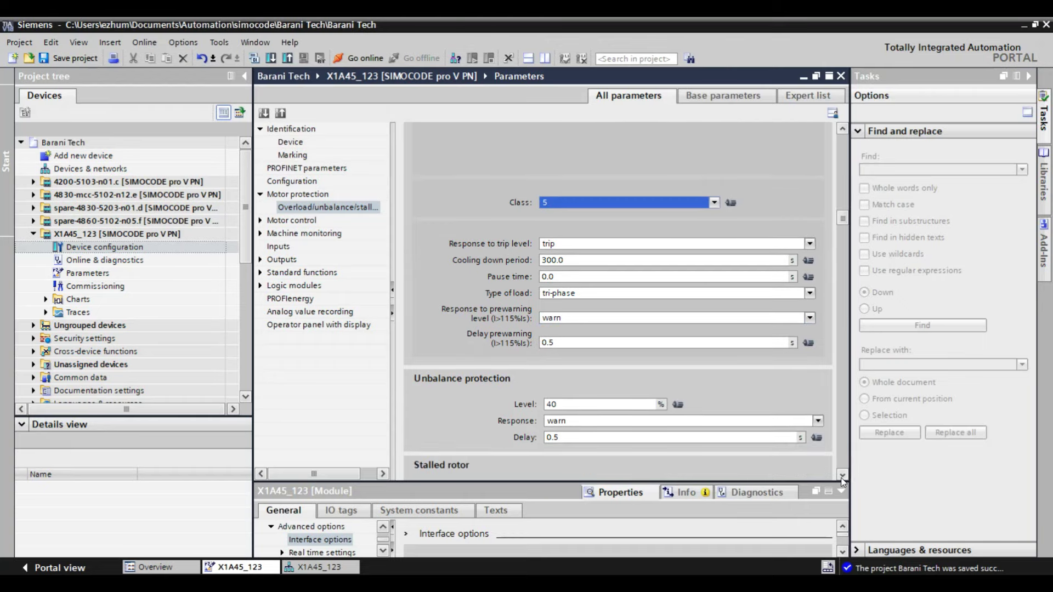
{"action": "left_click", "coordinate": [842, 476]}
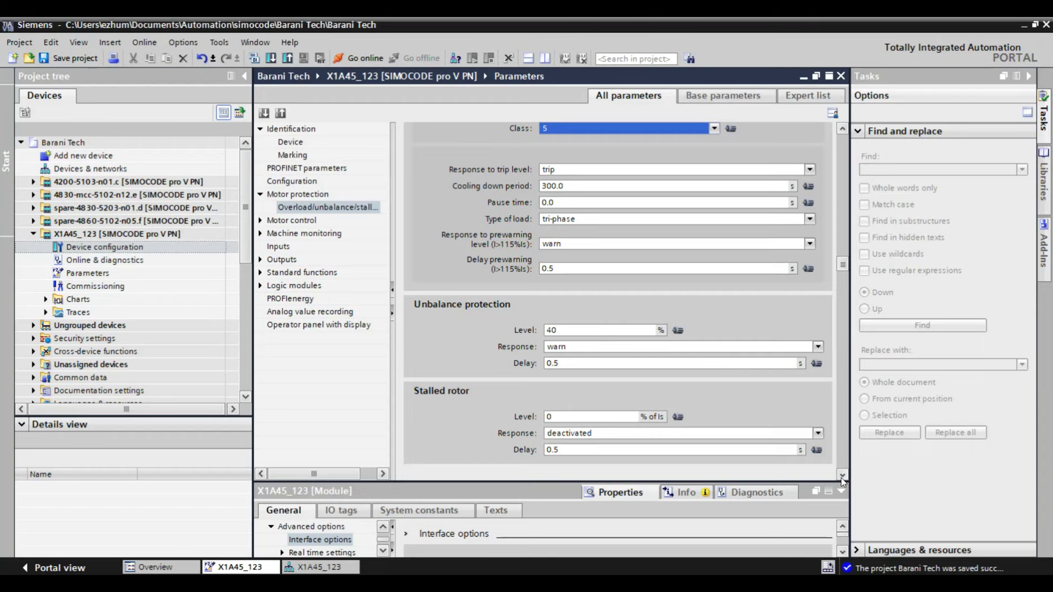
{"action": "left_click", "coordinate": [586, 348]}
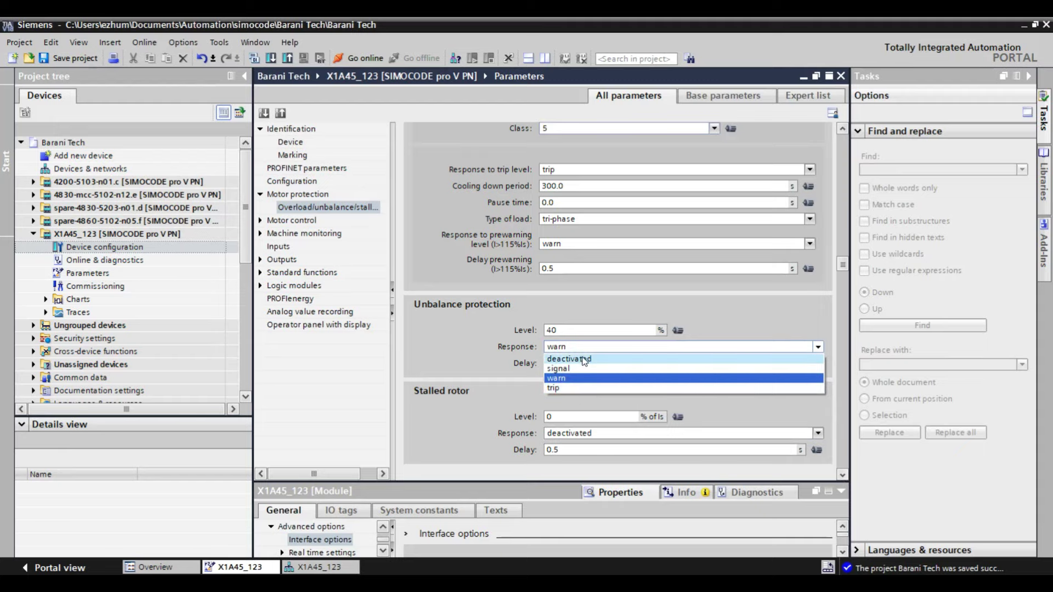
{"action": "left_click", "coordinate": [587, 390]}
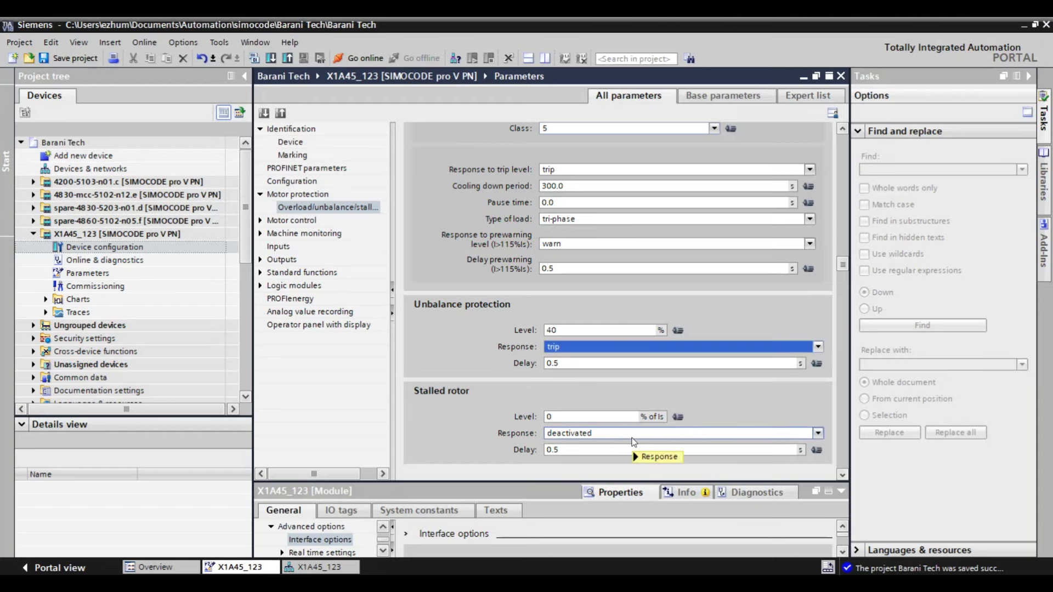
Step: Configure stalled rotor protection with response trip, a level of 200 % of Is and a delay of 2 s
{"action": "mouse_move", "coordinate": [634, 442]}
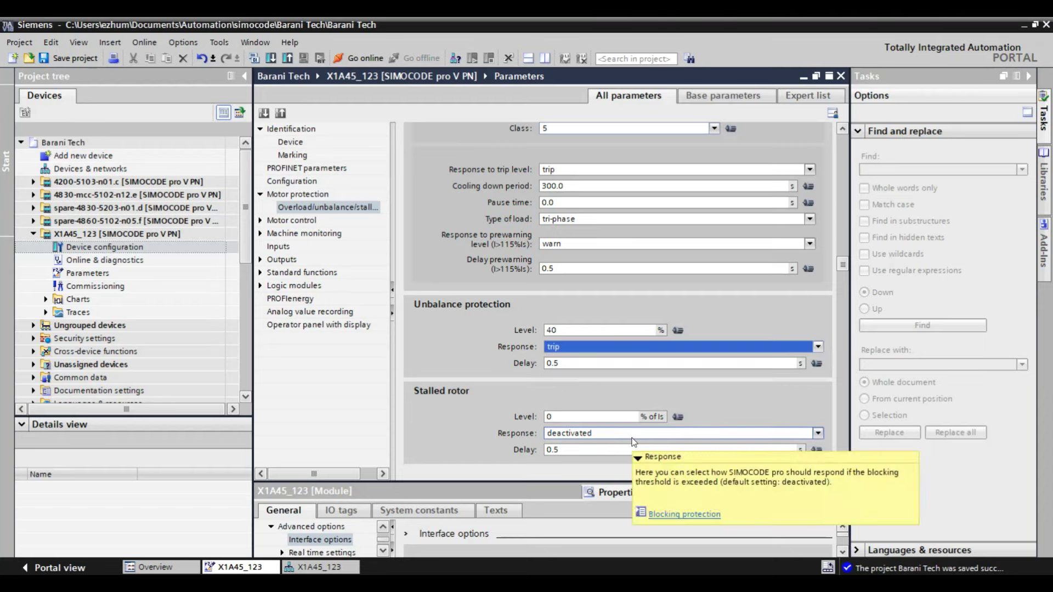
{"action": "left_click", "coordinate": [634, 433]}
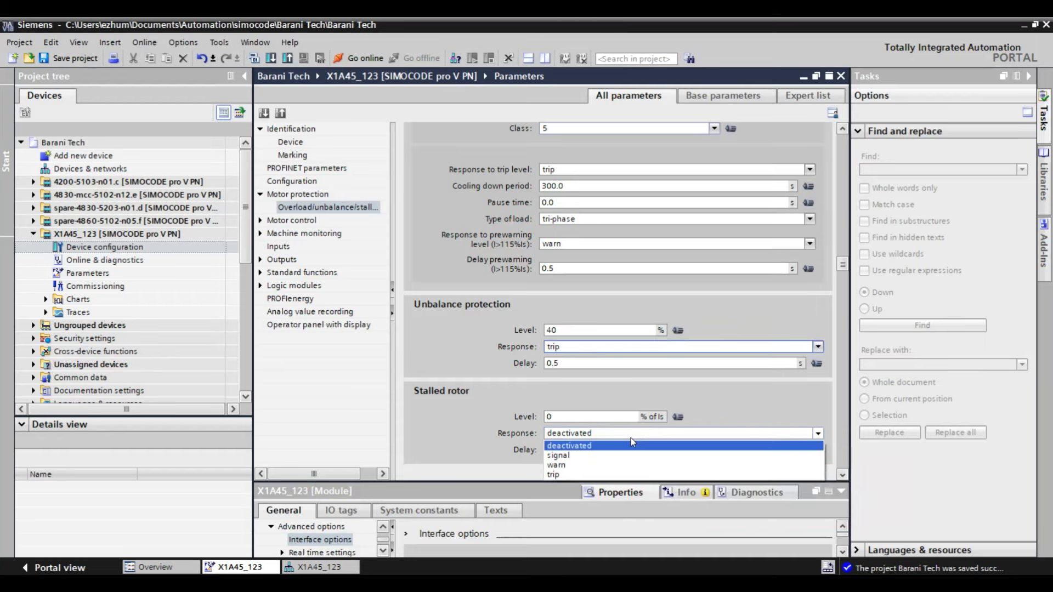
{"action": "left_click", "coordinate": [614, 474]}
{"action": "double_click", "coordinate": [549, 417]}
{"action": "type", "text": "2"}
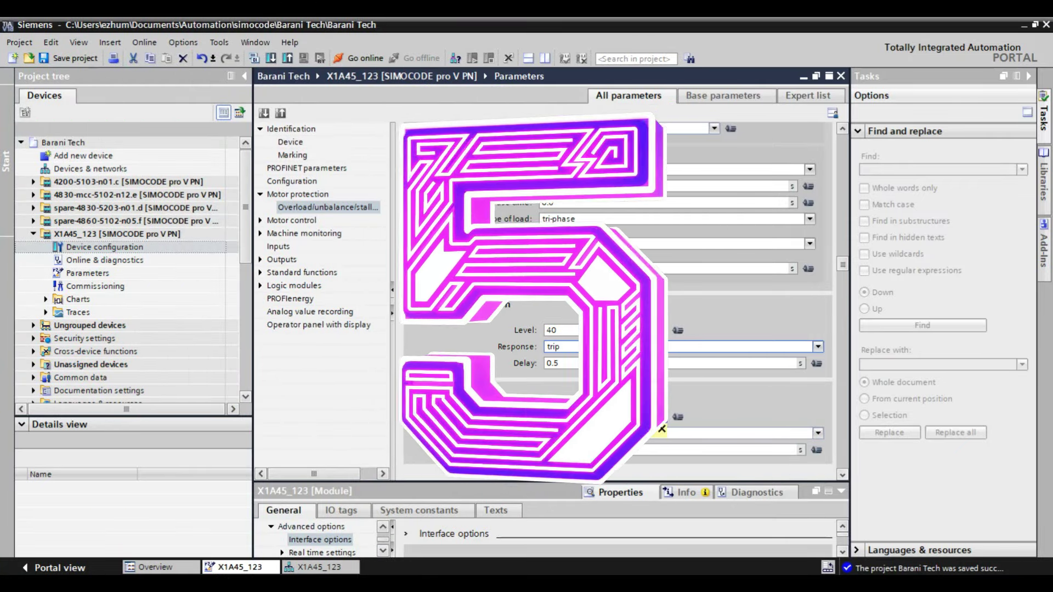
{"action": "type", "text": "00"}
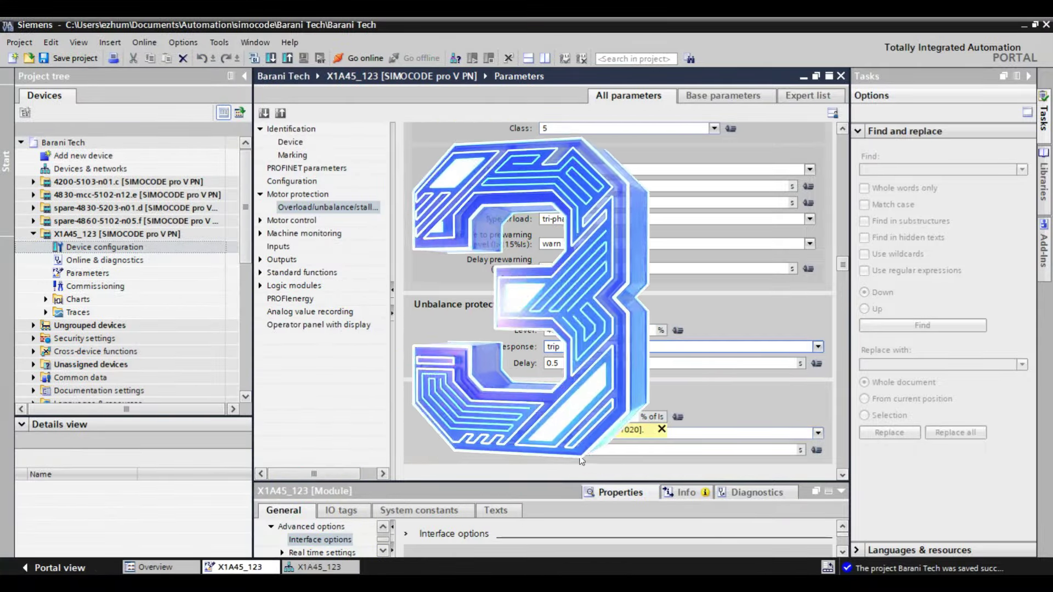
{"action": "left_click", "coordinate": [582, 450]}
{"action": "key", "text": "BackSpace"}
{"action": "key", "text": "BackSpace"}
{"action": "key", "text": "BackSpace"}
{"action": "type", "text": "2"}
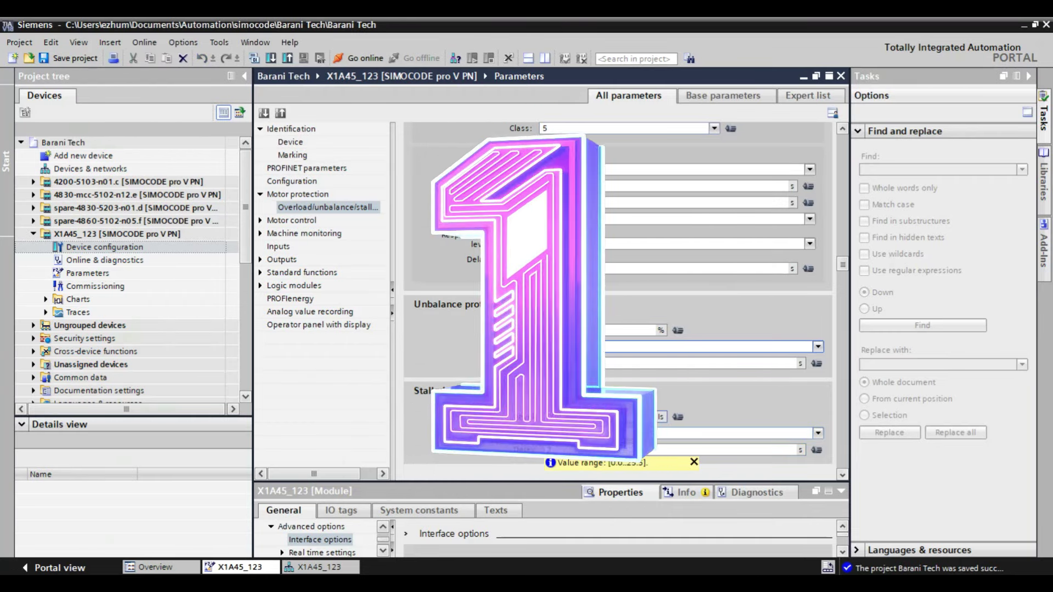
Step: In the machine monitoring current limits, set the higher limit's trip level to 1000 % of Is, response to trip and trip delay to 0 s
{"action": "left_click", "coordinate": [261, 220]}
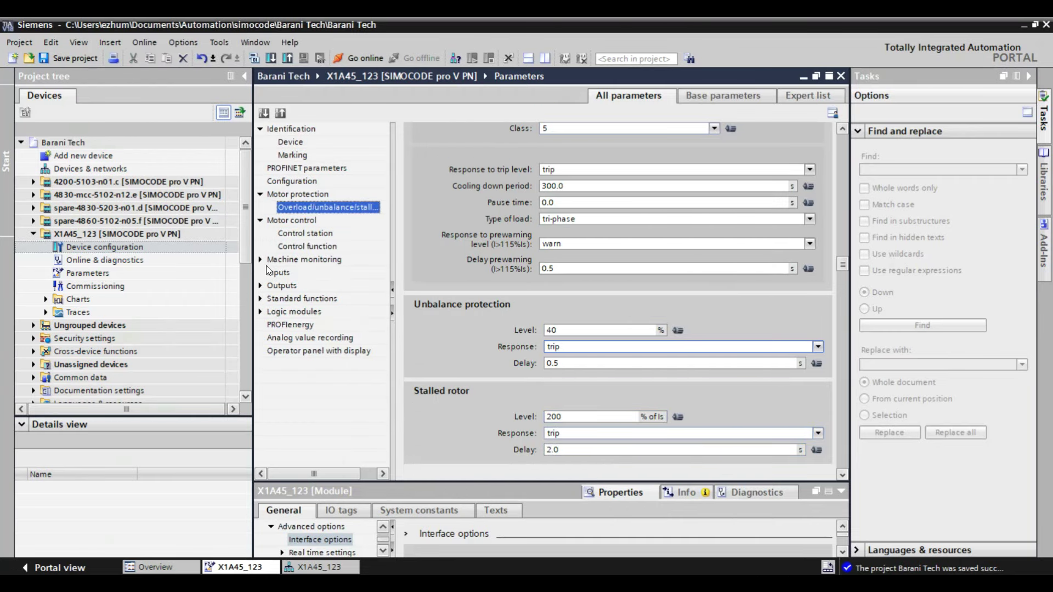
{"action": "left_click", "coordinate": [264, 260]}
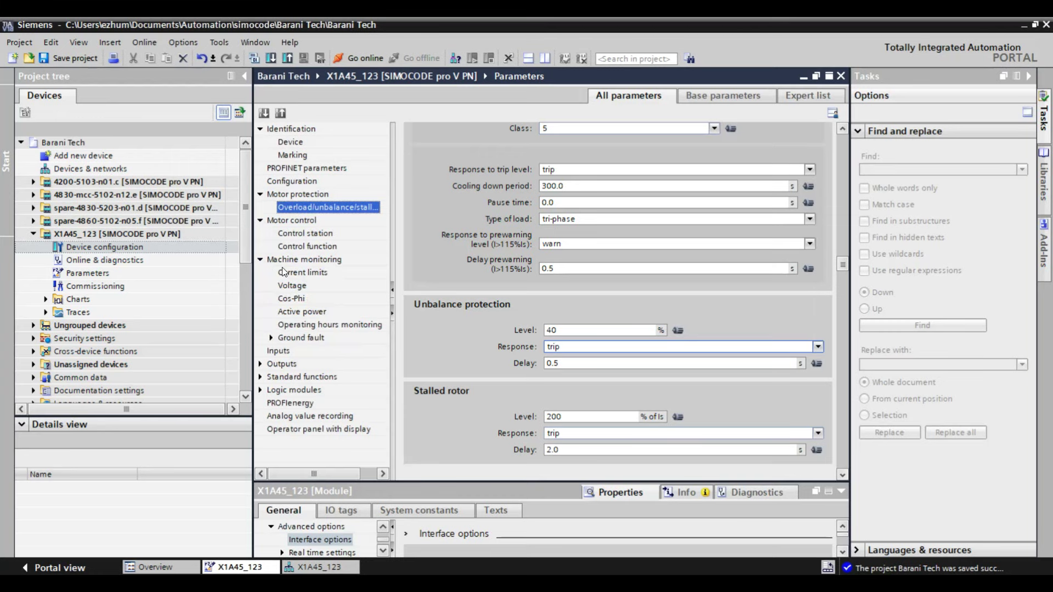
{"action": "left_click", "coordinate": [301, 274]}
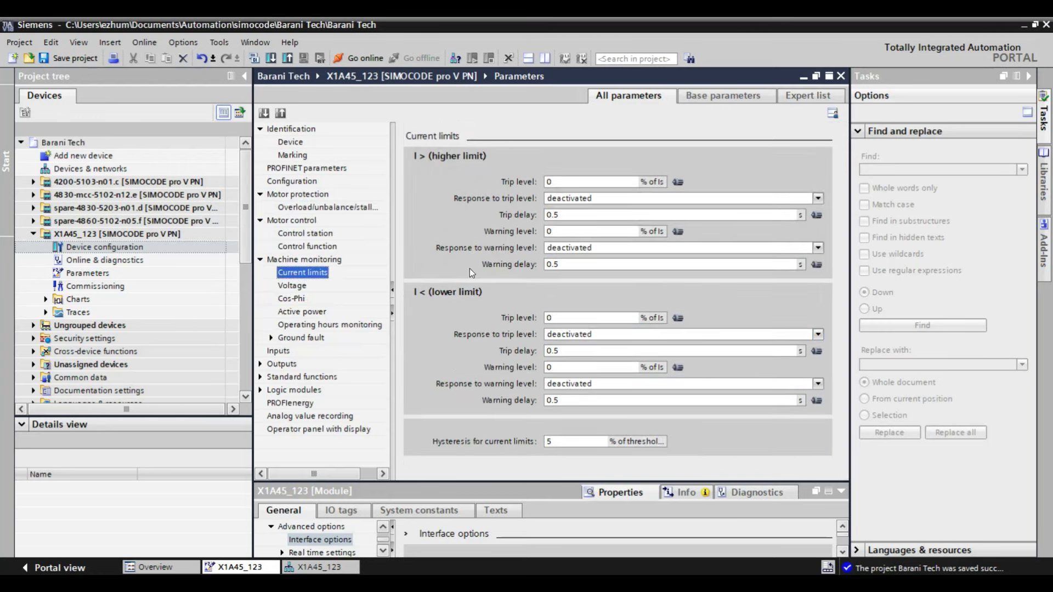
{"action": "left_click", "coordinate": [569, 181]}
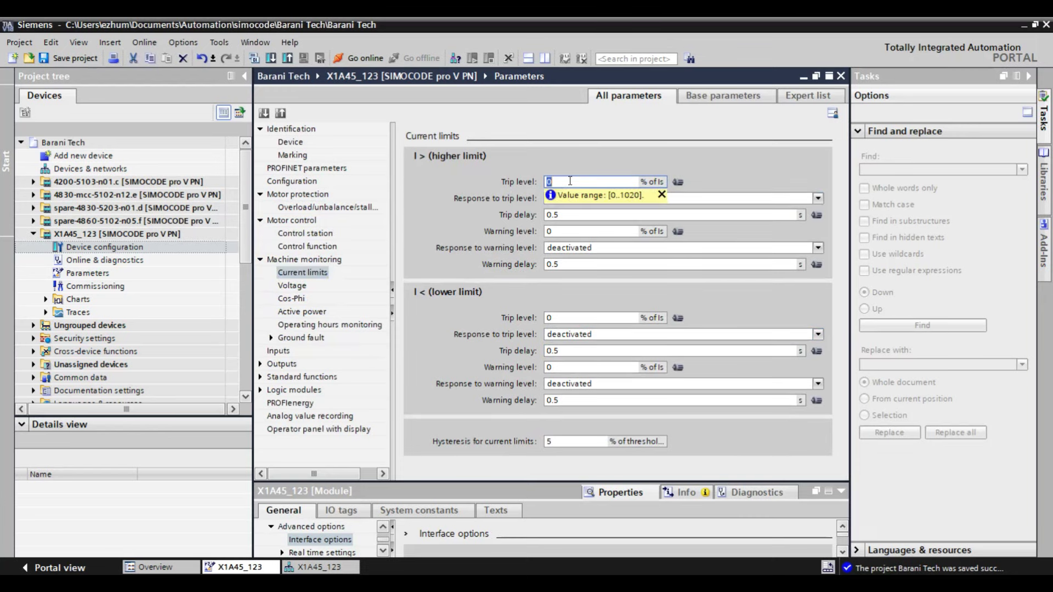
{"action": "type", "text": "1000"}
{"action": "left_click", "coordinate": [713, 198]}
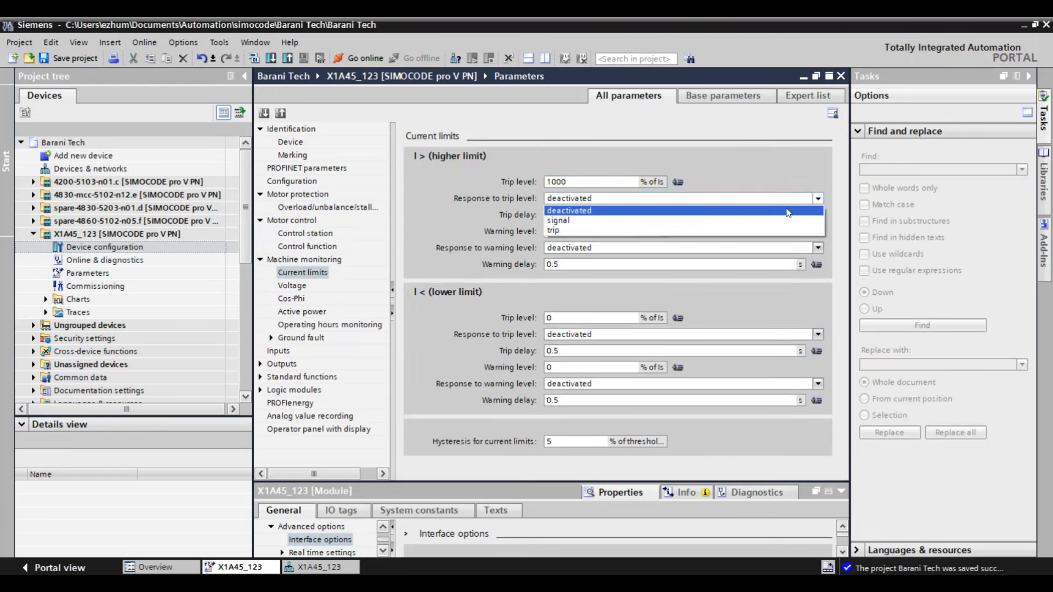
{"action": "left_click", "coordinate": [763, 225]}
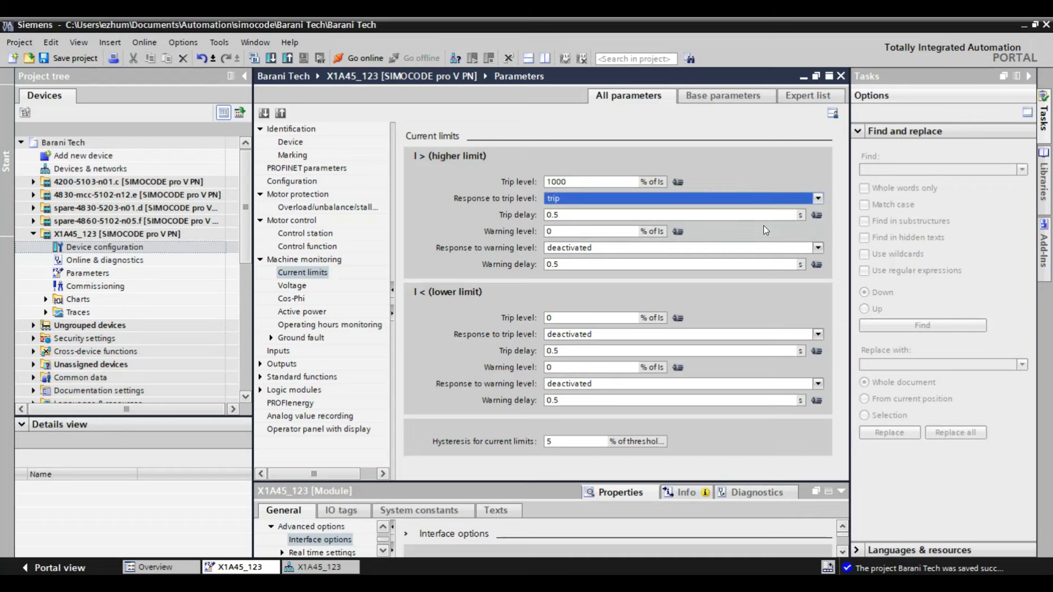
{"action": "left_click", "coordinate": [624, 213]}
{"action": "type", "text": "0"}
{"action": "left_click", "coordinate": [618, 248]}
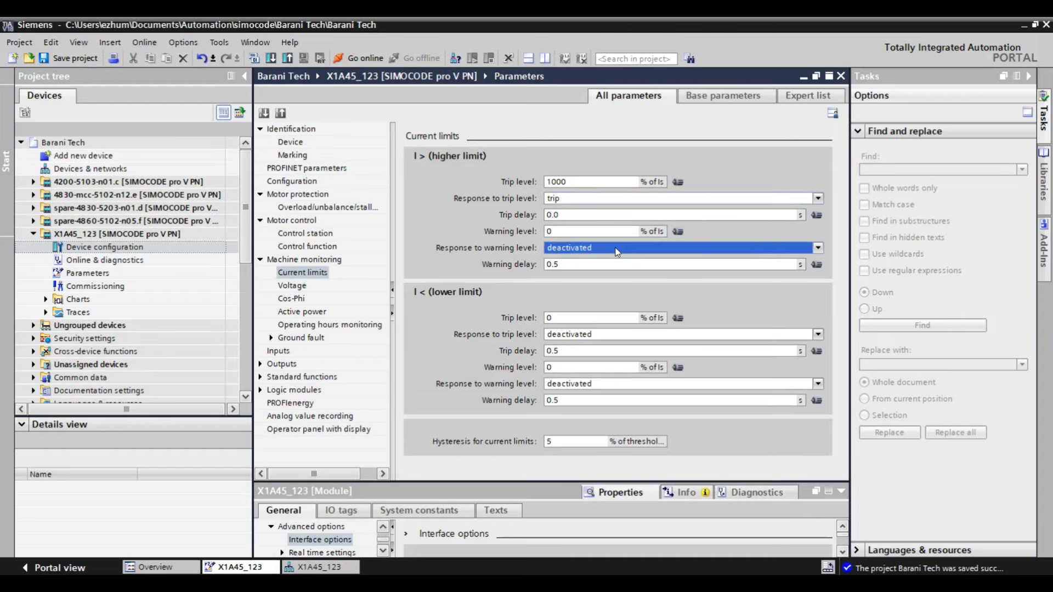
{"action": "left_click", "coordinate": [574, 318]}
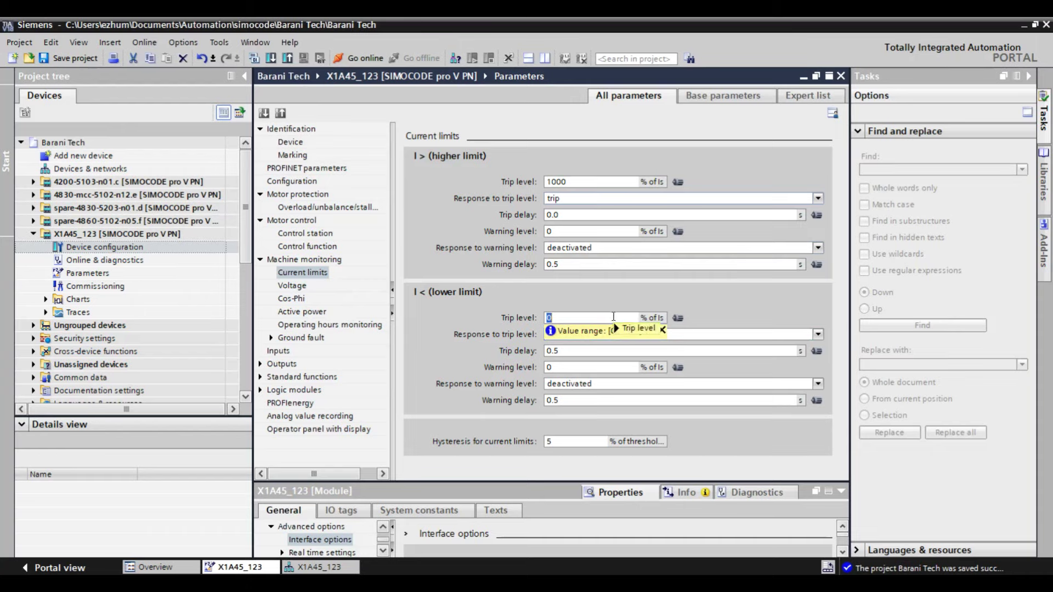
Step: In the voltage monitoring's lower limit, set the trip level to 88 V with active status always except with TPF (on+)
{"action": "left_click", "coordinate": [293, 286]}
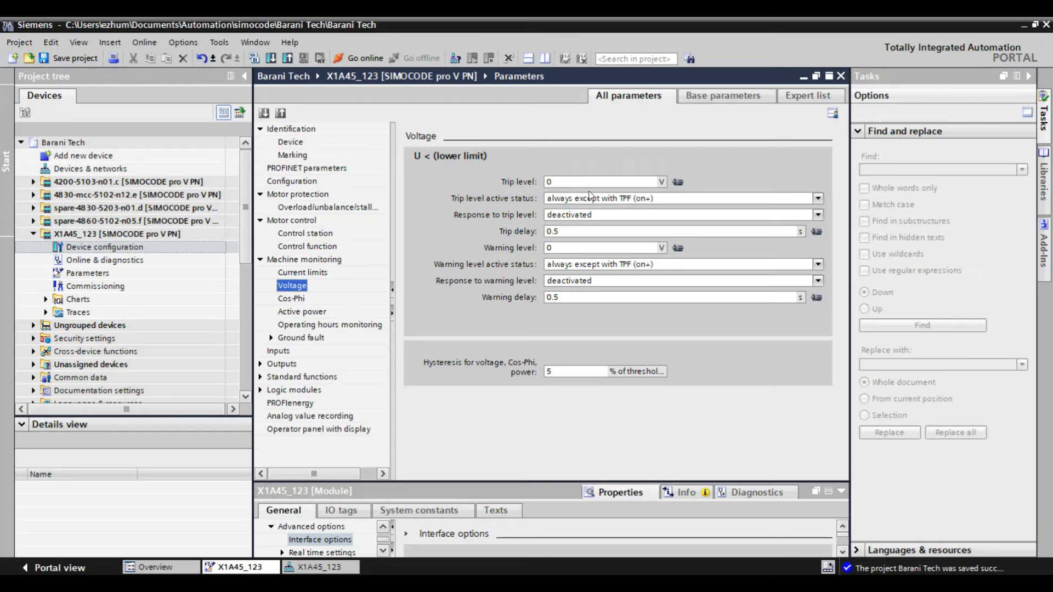
{"action": "left_click", "coordinate": [616, 184]}
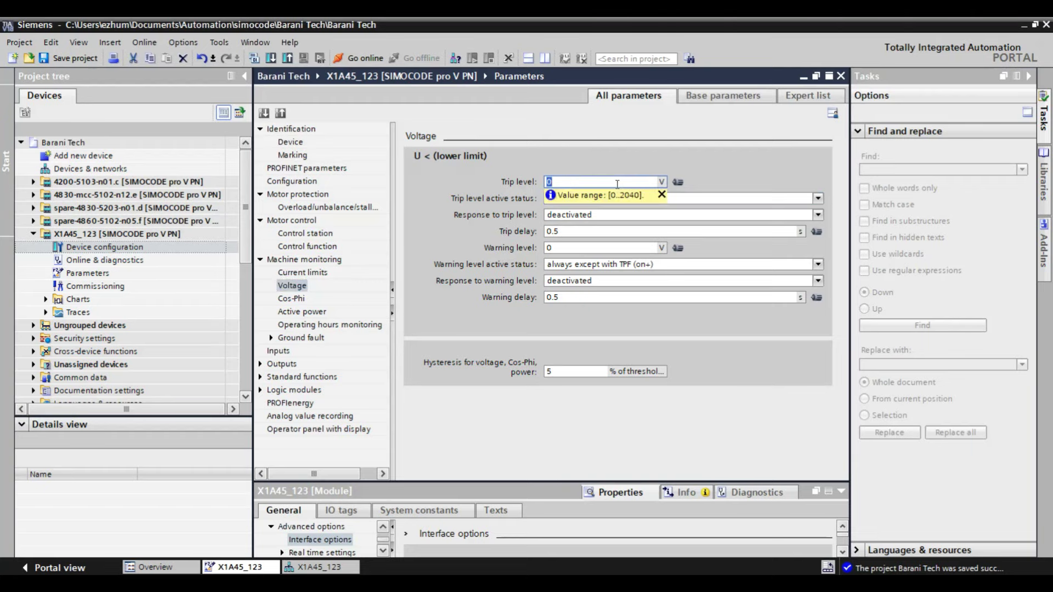
{"action": "type", "text": "95"}
{"action": "left_click", "coordinate": [703, 198]}
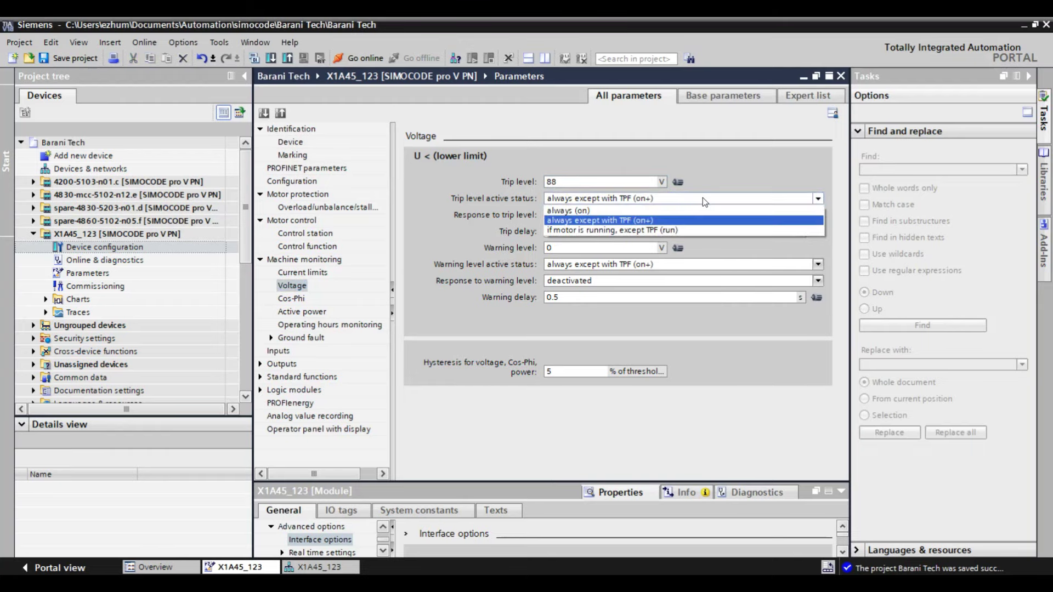
{"action": "left_click", "coordinate": [668, 220]}
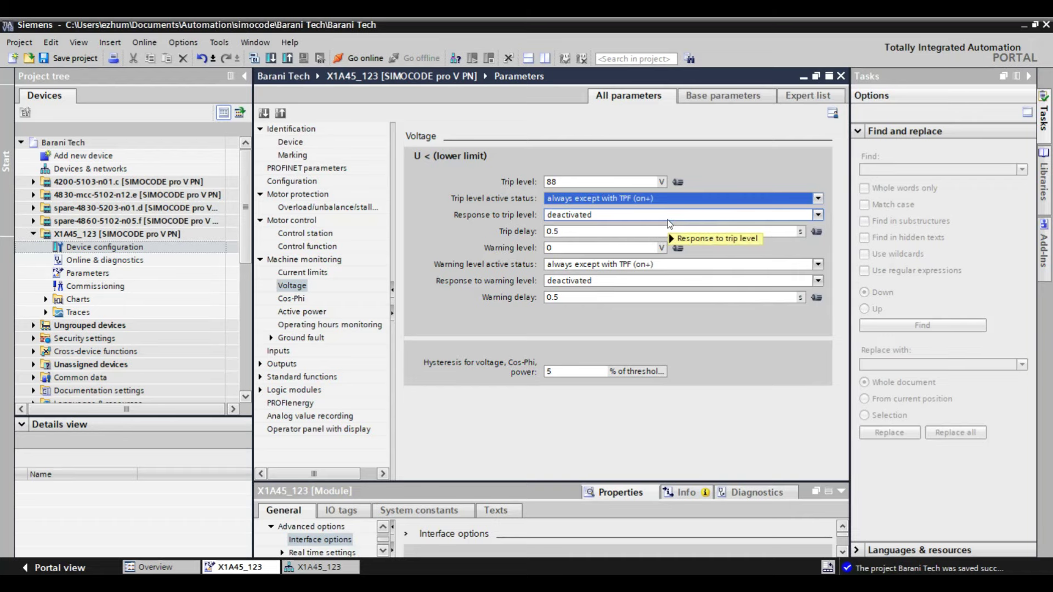
Step: Set the voltage lower limit's response to trip level to trip and its trip delay to 2 s
{"action": "mouse_move", "coordinate": [667, 220]}
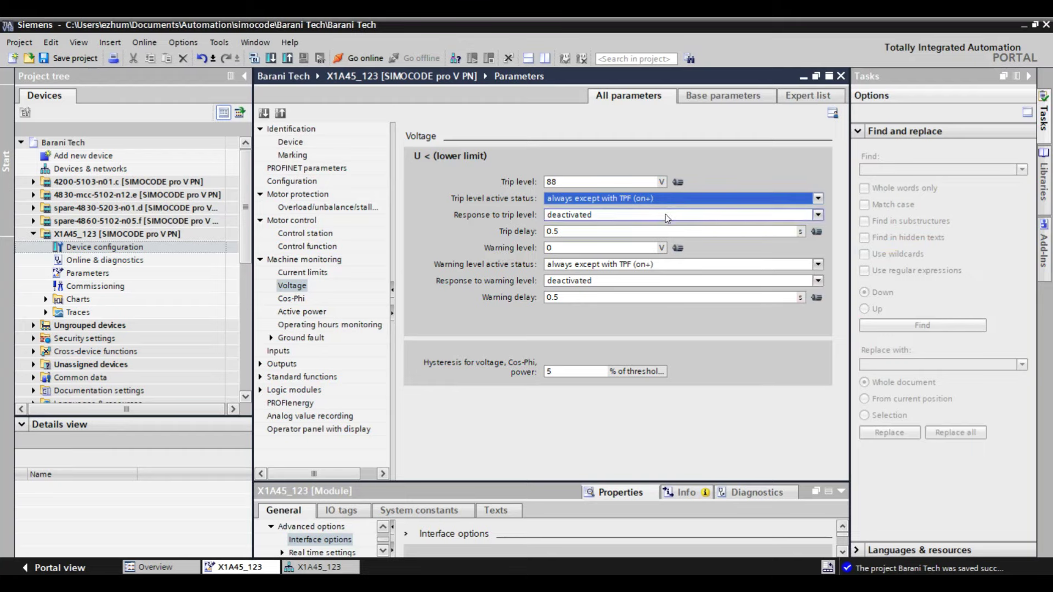
{"action": "left_click", "coordinate": [666, 214]}
{"action": "left_click", "coordinate": [634, 248]}
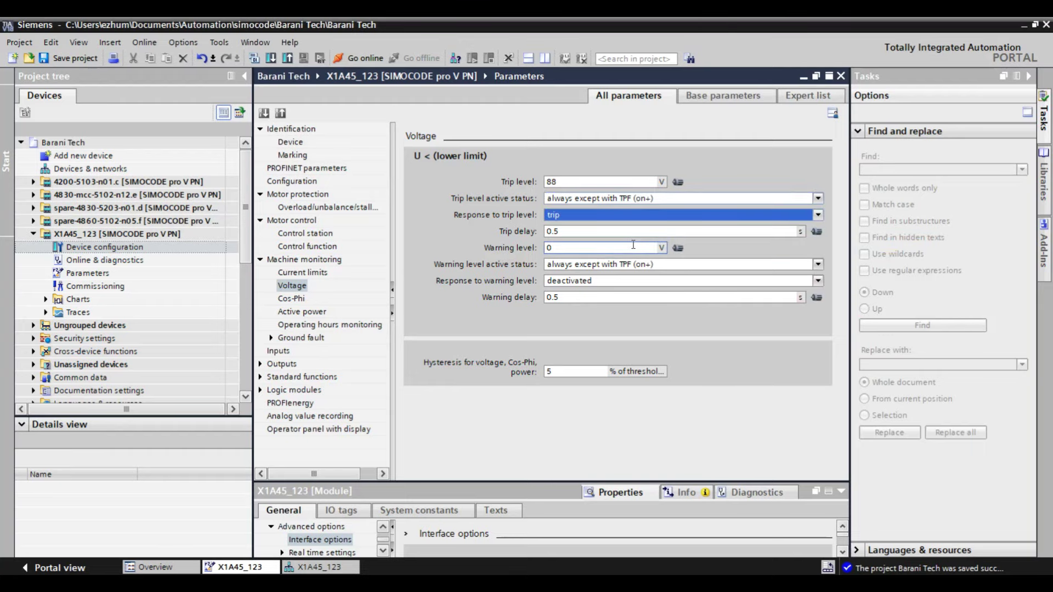
{"action": "left_click", "coordinate": [592, 232]}
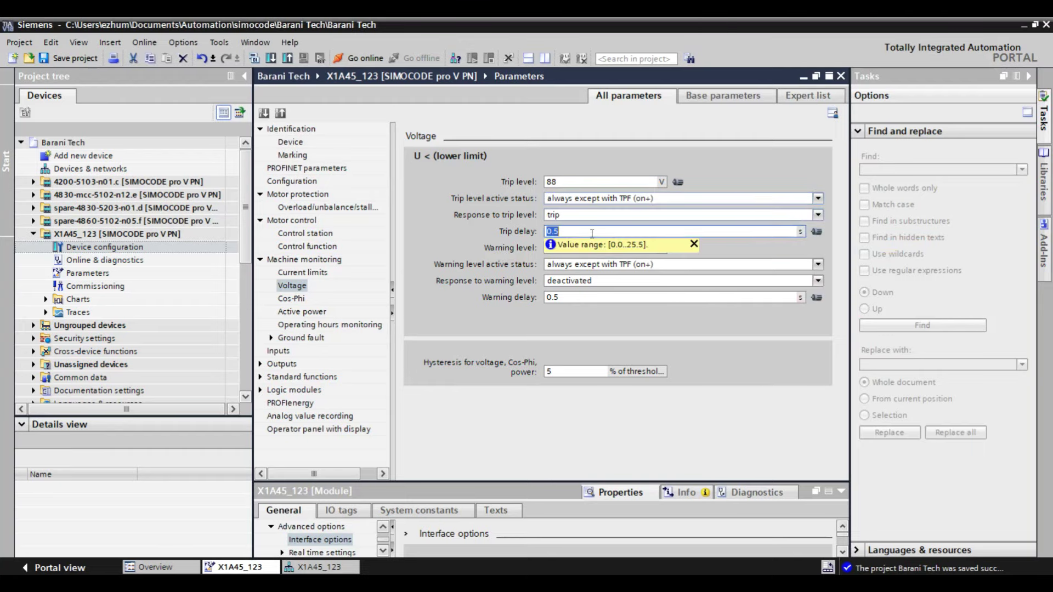
{"action": "type", "text": "2"}
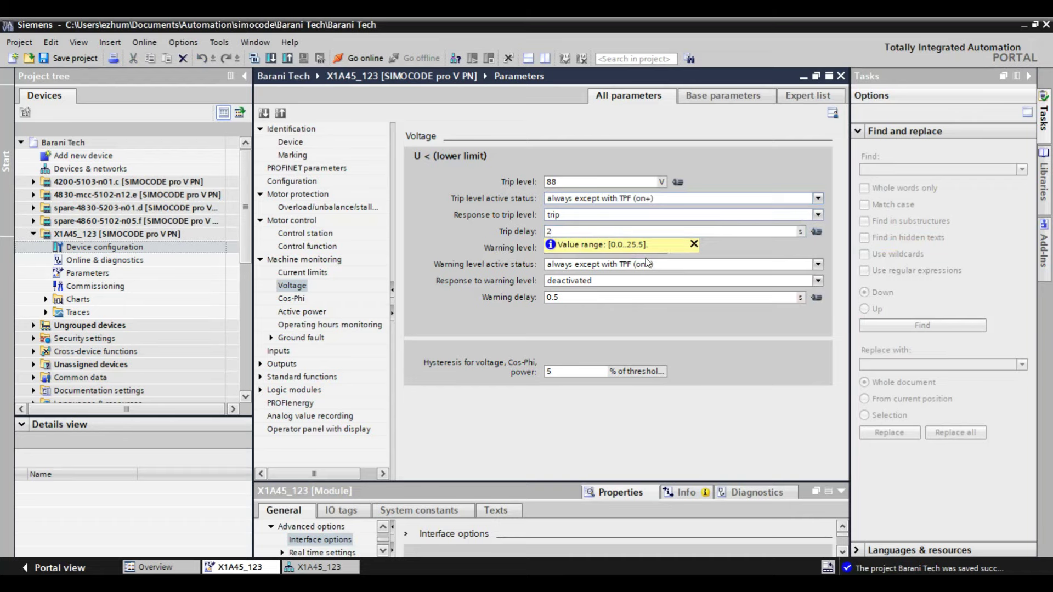
{"action": "left_click", "coordinate": [667, 273]}
{"action": "left_click", "coordinate": [667, 273]}
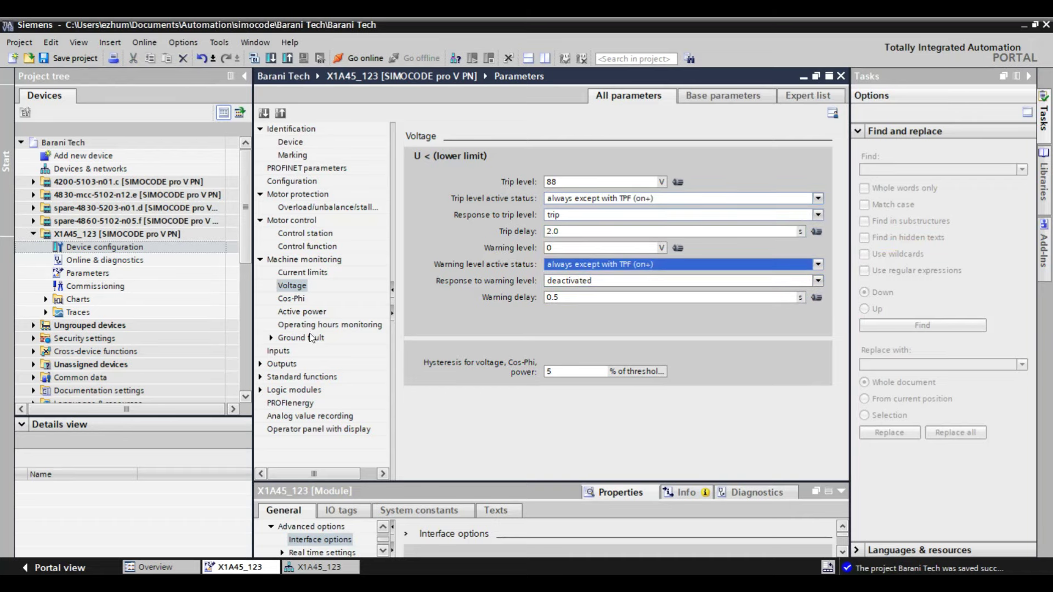
Step: In the external ground fault monitoring, set the trip level's active status to if motor is running, except TPF, with startup override (run+)
{"action": "left_click", "coordinate": [270, 338]}
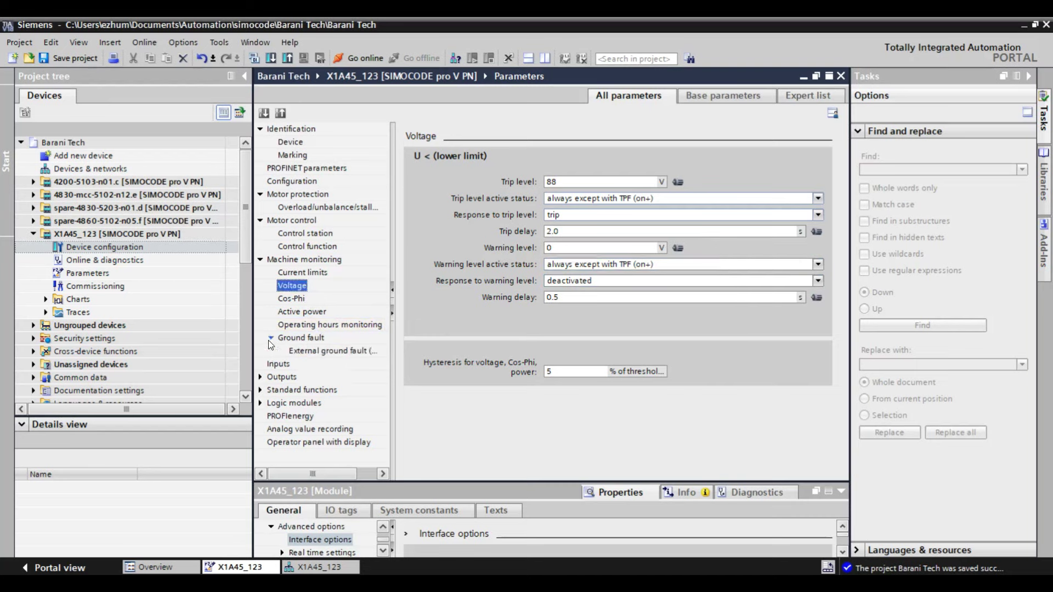
{"action": "left_click", "coordinate": [305, 339]}
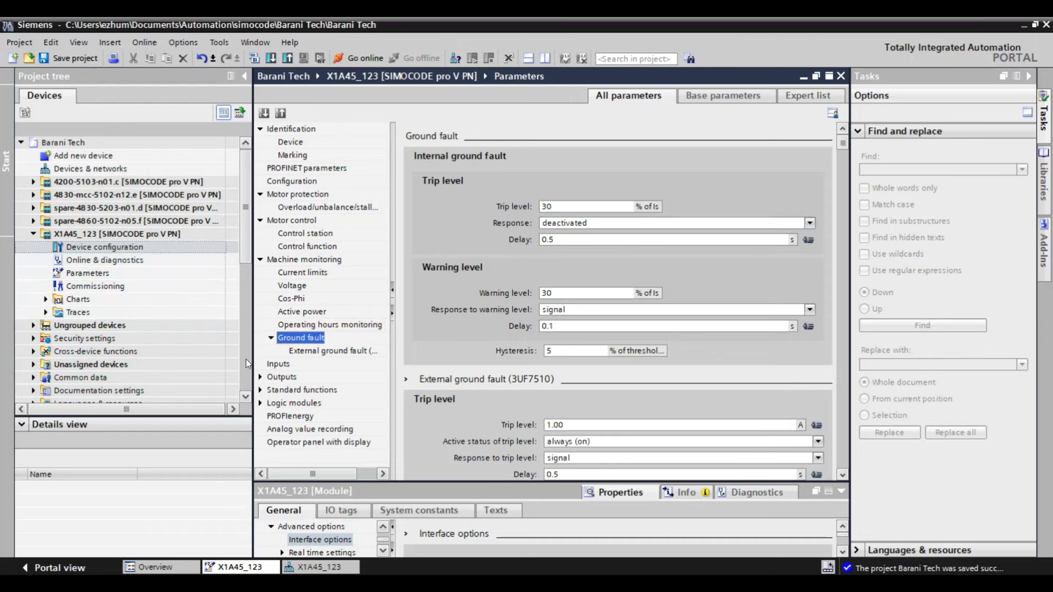
{"action": "left_click", "coordinate": [318, 352]}
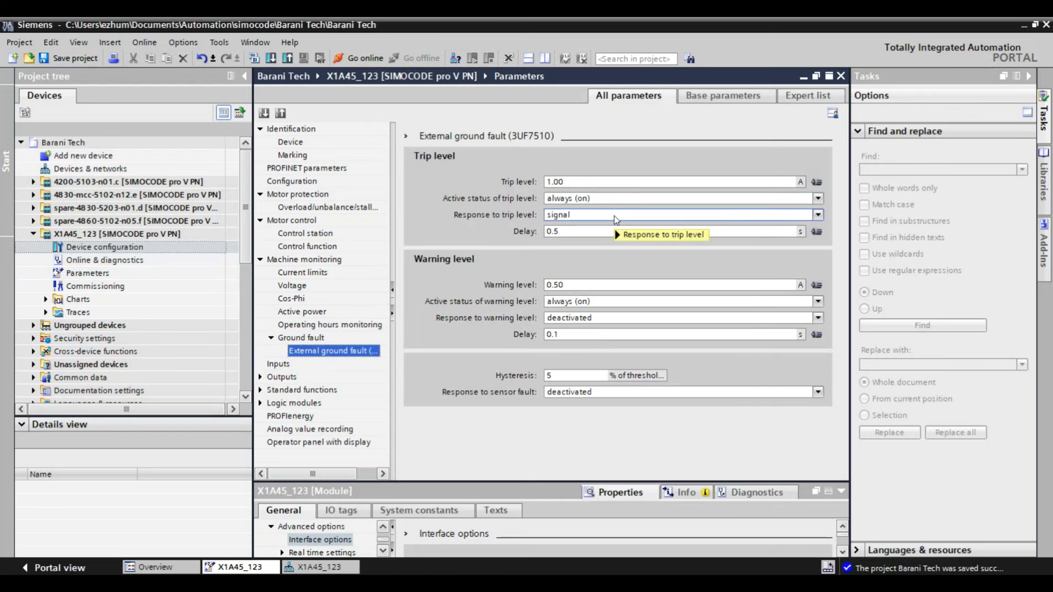
{"action": "mouse_move", "coordinate": [617, 220]}
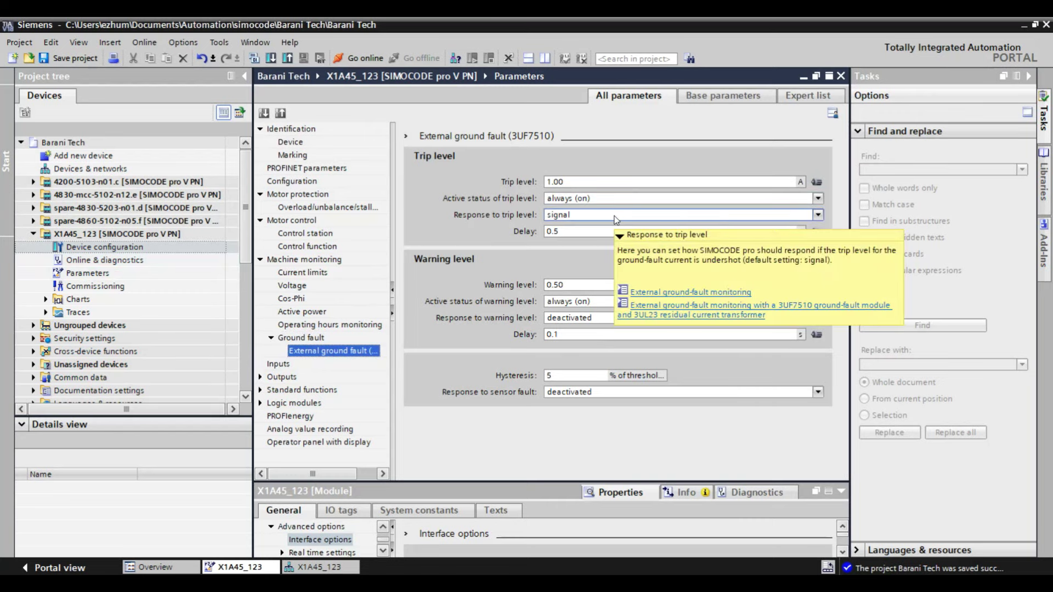
{"action": "left_click", "coordinate": [600, 184]}
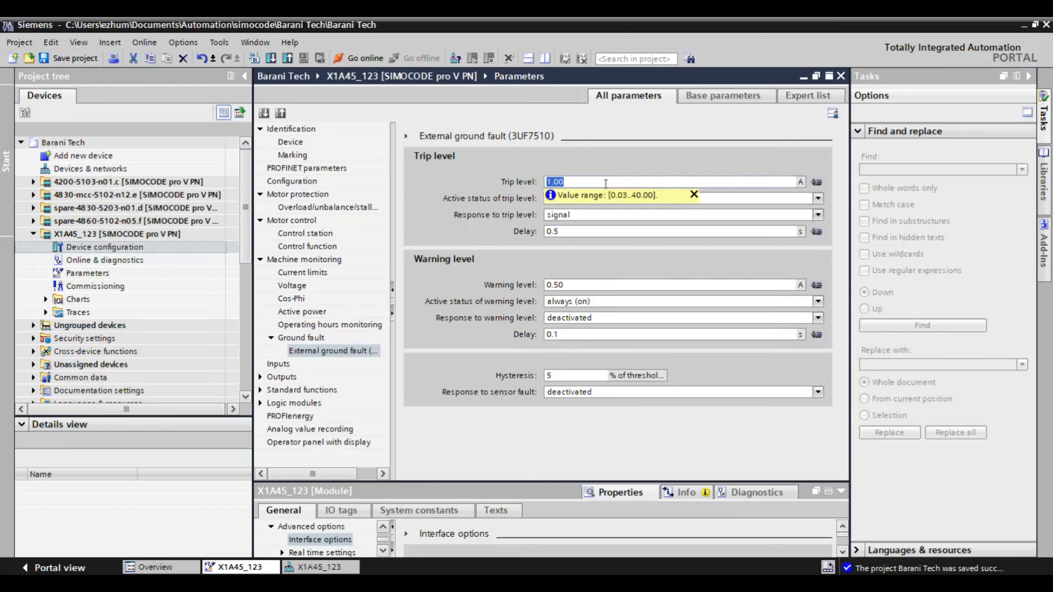
{"action": "left_click", "coordinate": [786, 198]}
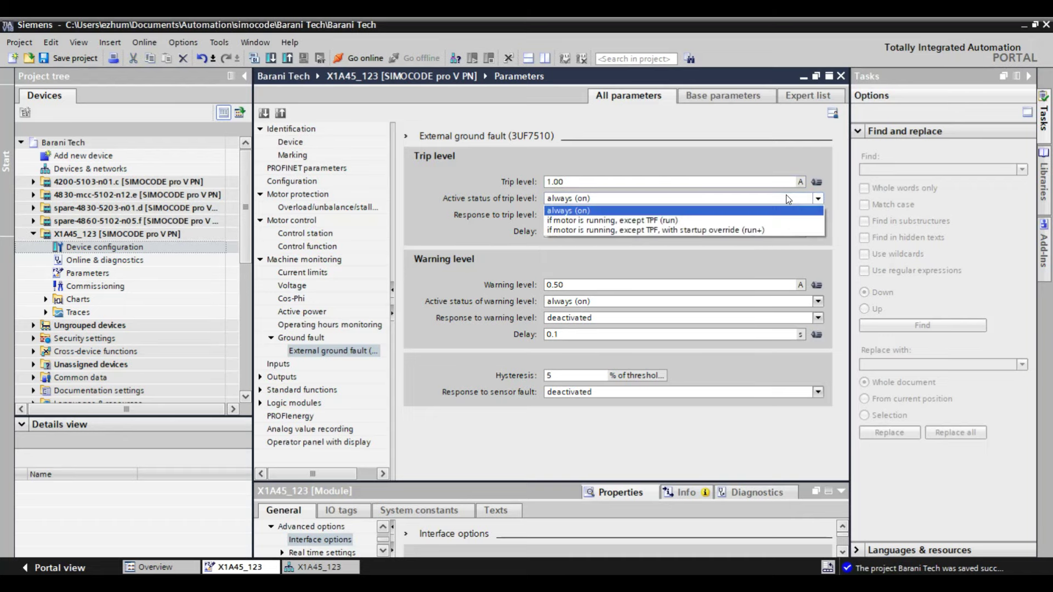
{"action": "left_click", "coordinate": [762, 230]}
Step: Open the control station parameters of the motor control
{"action": "left_click", "coordinate": [305, 234]}
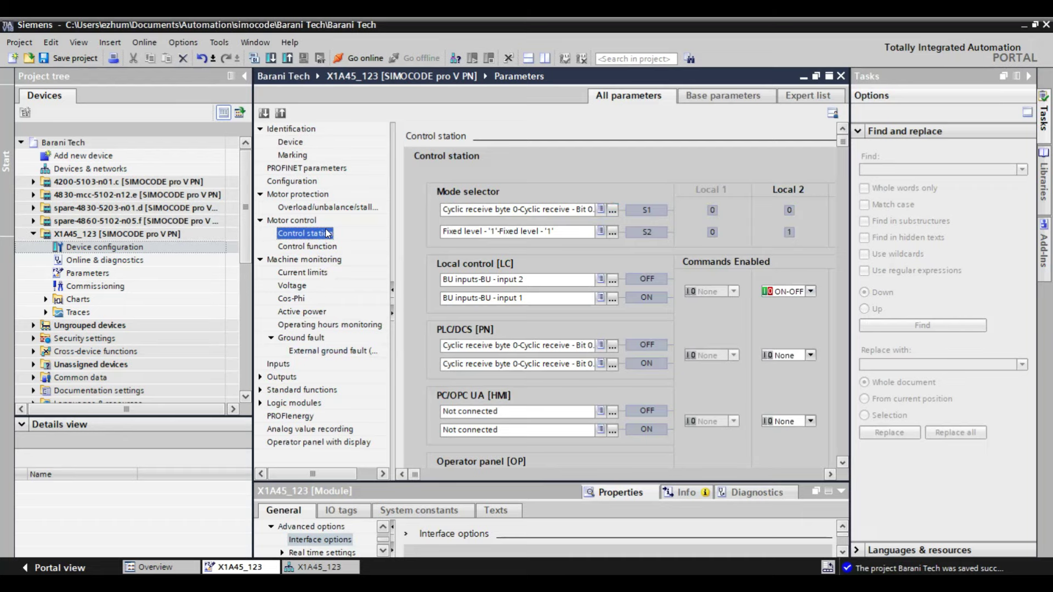